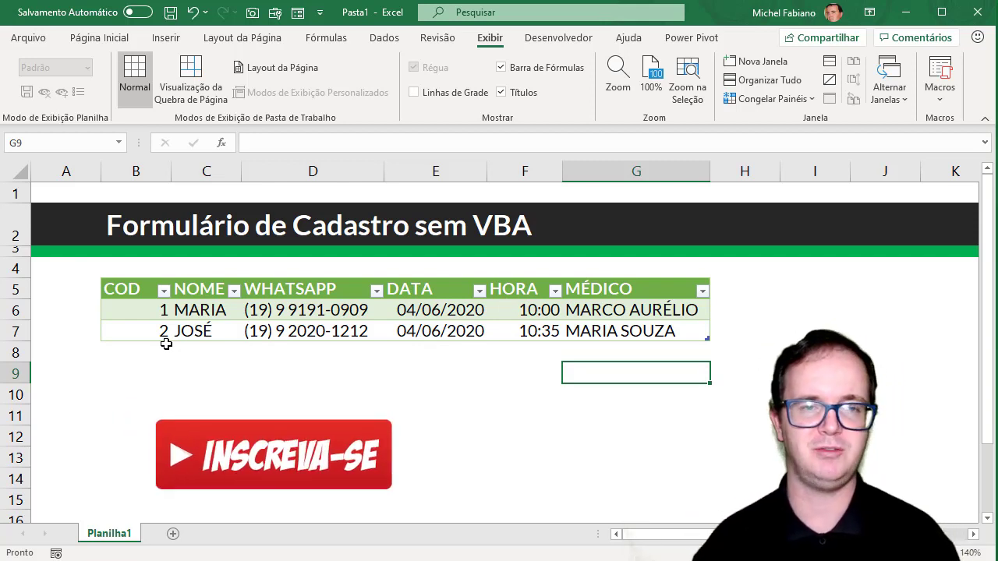
# Add a record to the table through its data form: patient's name, WhatsApp number, date 04/06/2020, time 11:20 and doctor's name.
pyautogui.click(213, 308)
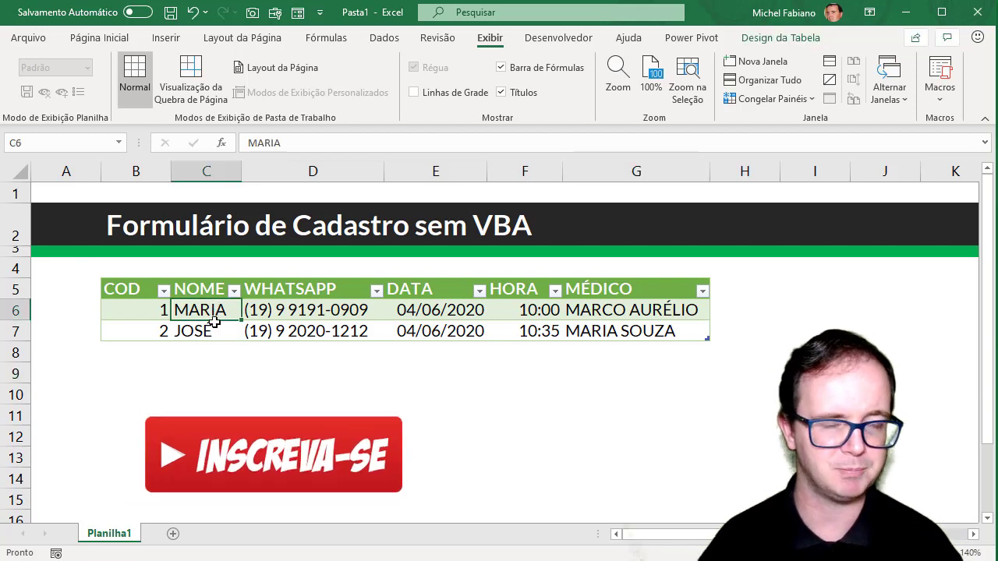
pyautogui.click(297, 14)
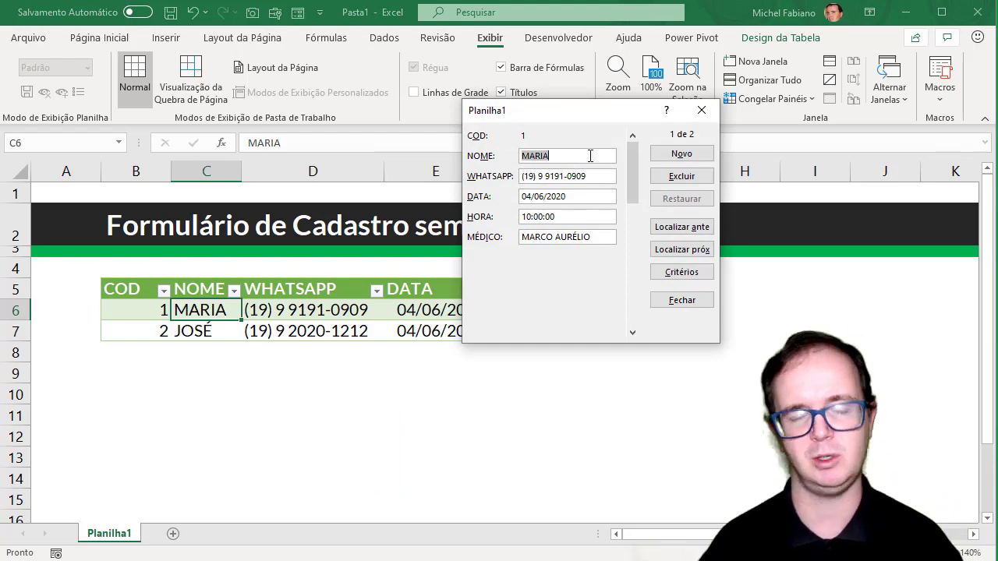
pyautogui.click(682, 153)
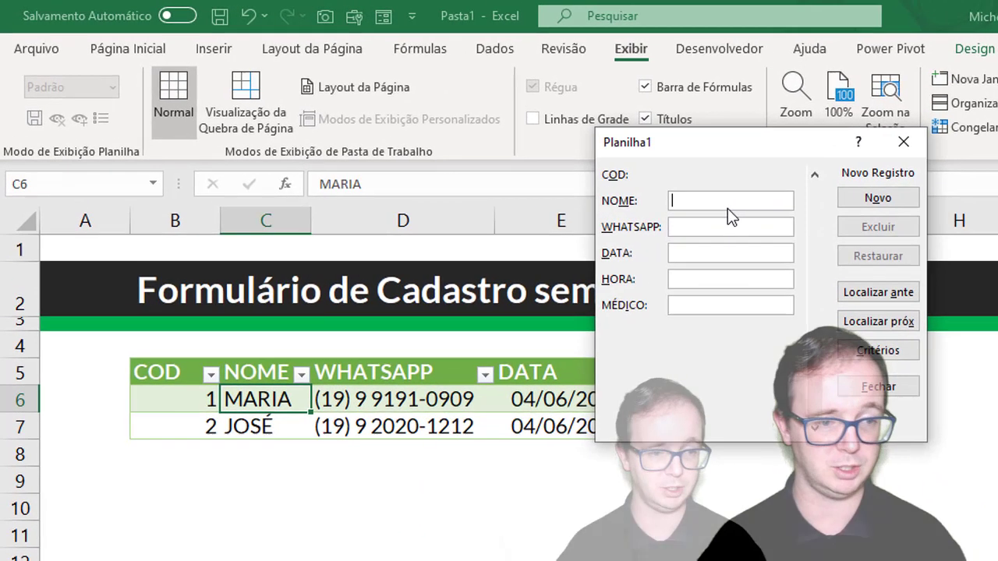
pyautogui.write('MICHEL')
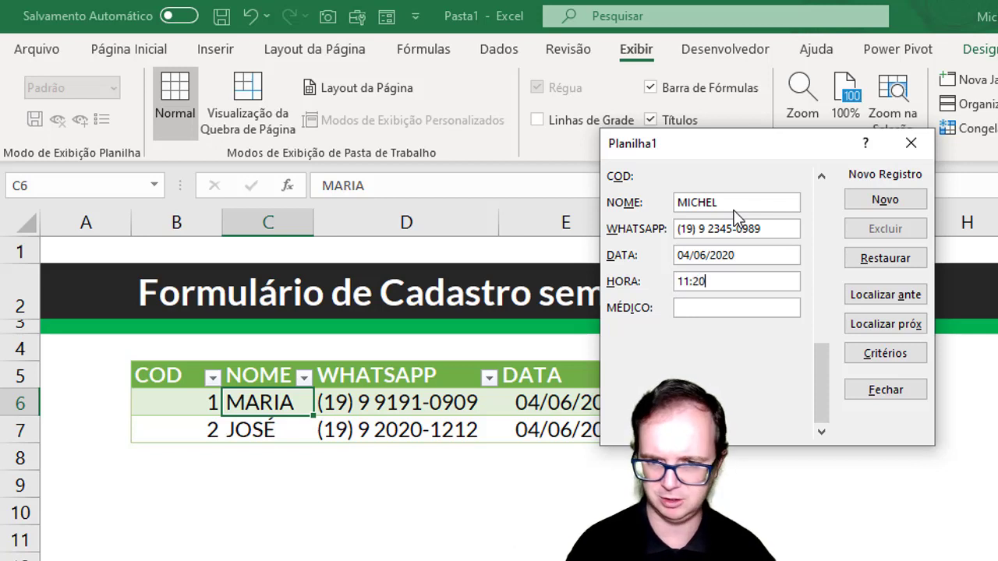
pyautogui.press('Tab')
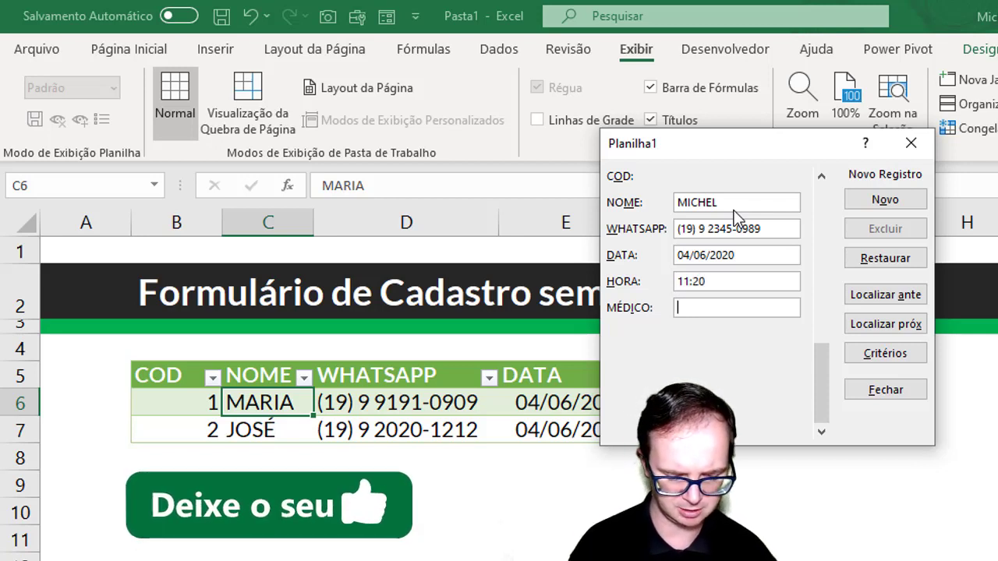
pyautogui.write('JULIANA ')
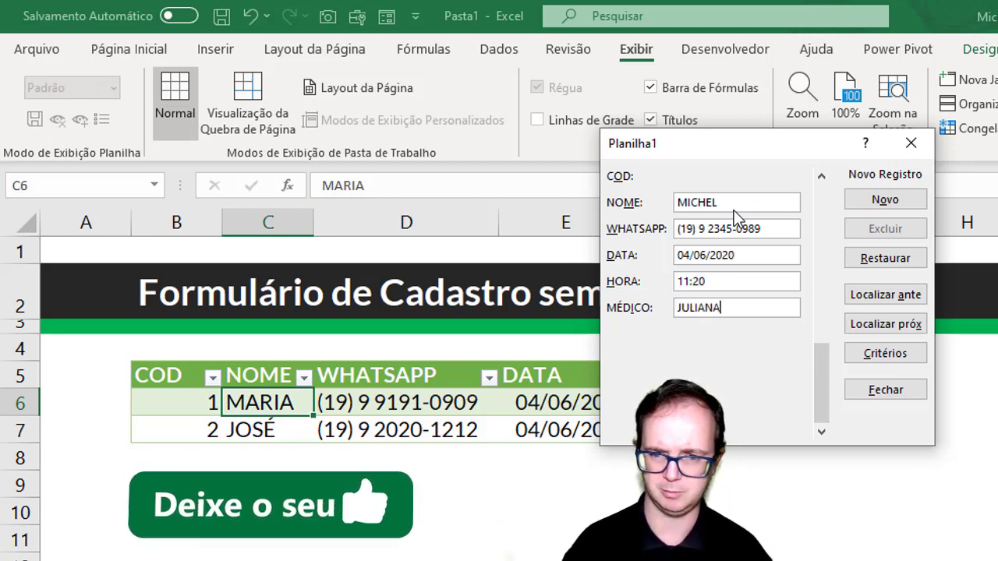
pyautogui.write('SANTOS')
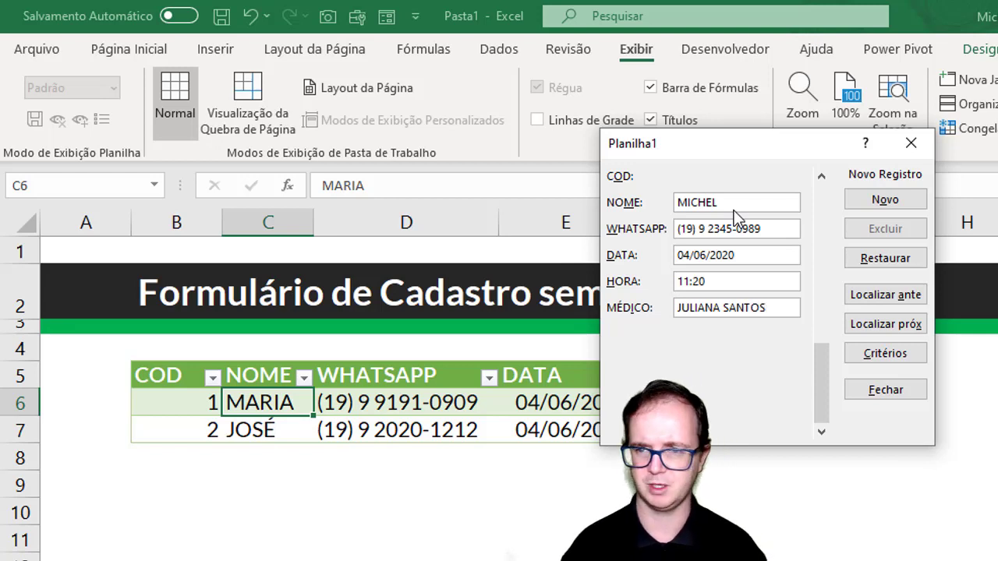
pyautogui.click(869, 199)
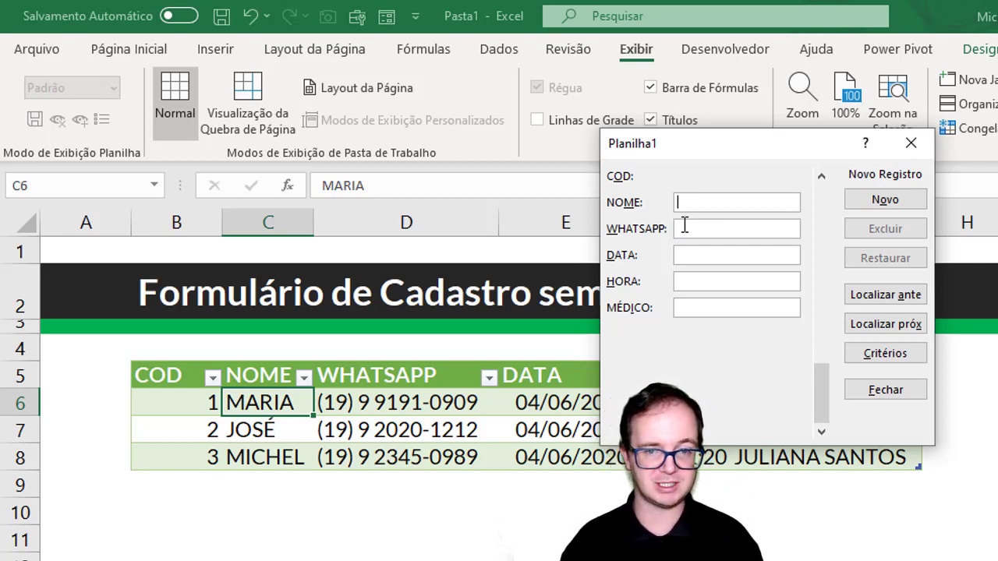
pyautogui.click(870, 391)
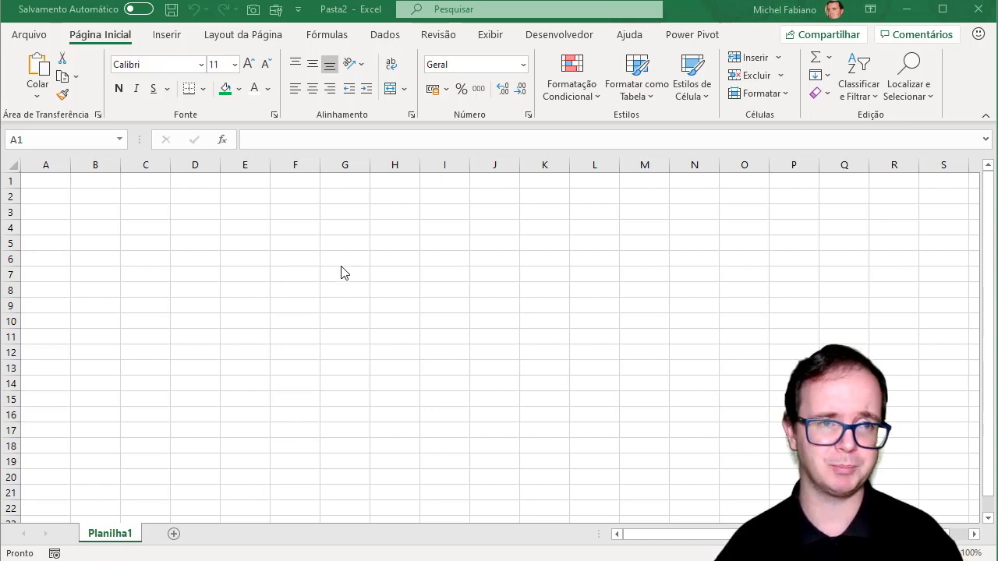
# In the new workbook, add the Formulário... command from Todos os Comandos to the Quick Access Toolbar.
pyautogui.click(298, 10)
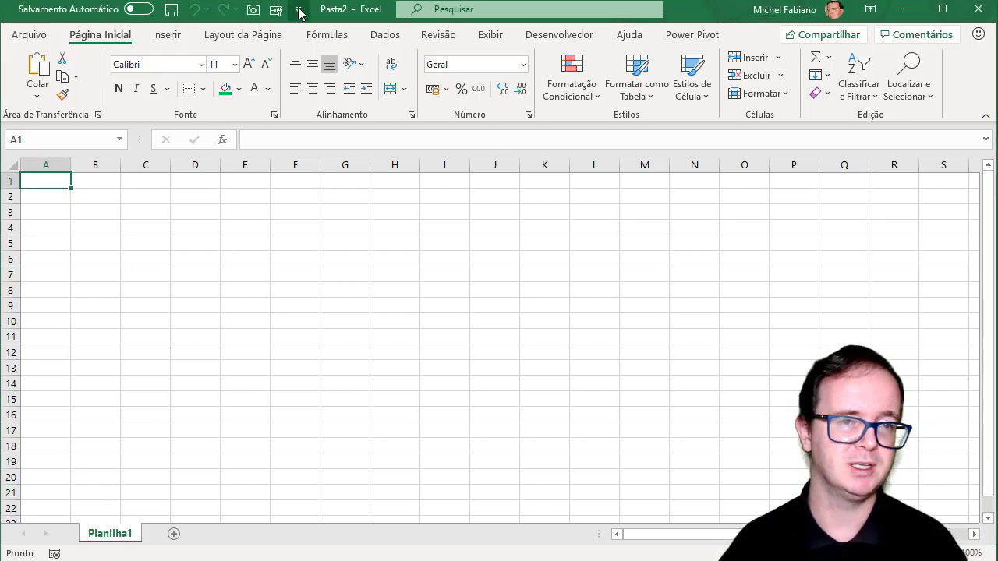
pyautogui.click(299, 9)
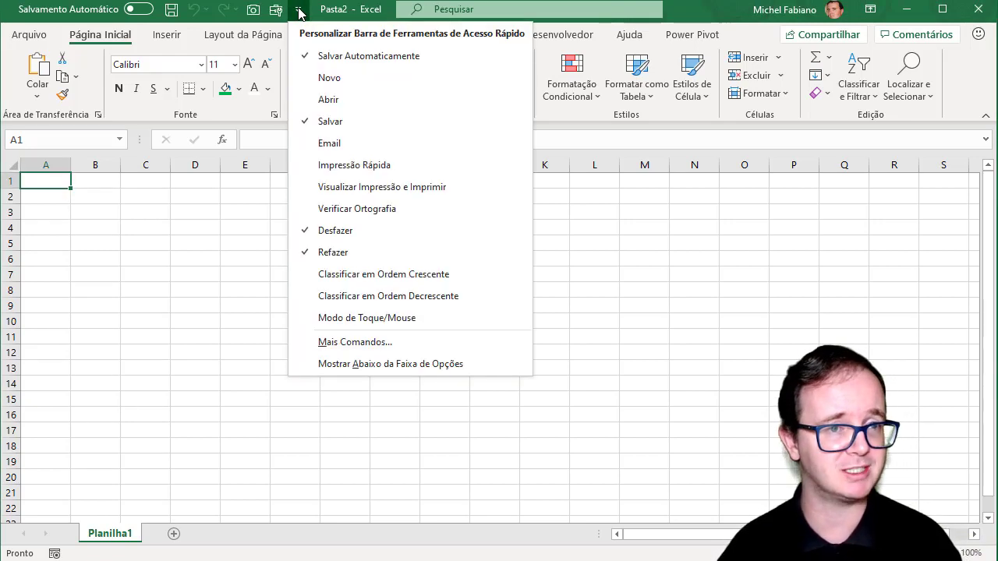
pyautogui.click(388, 347)
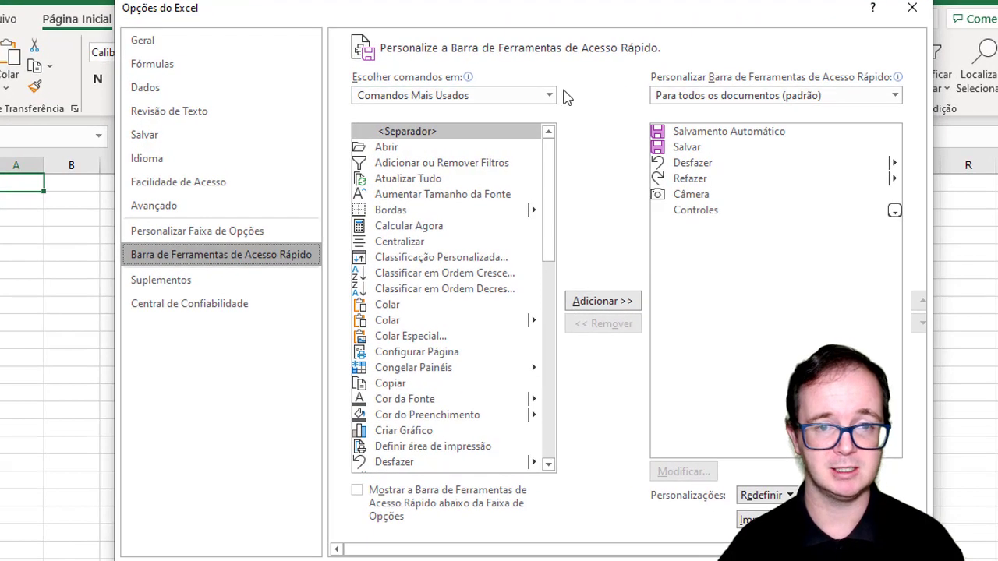
pyautogui.click(549, 96)
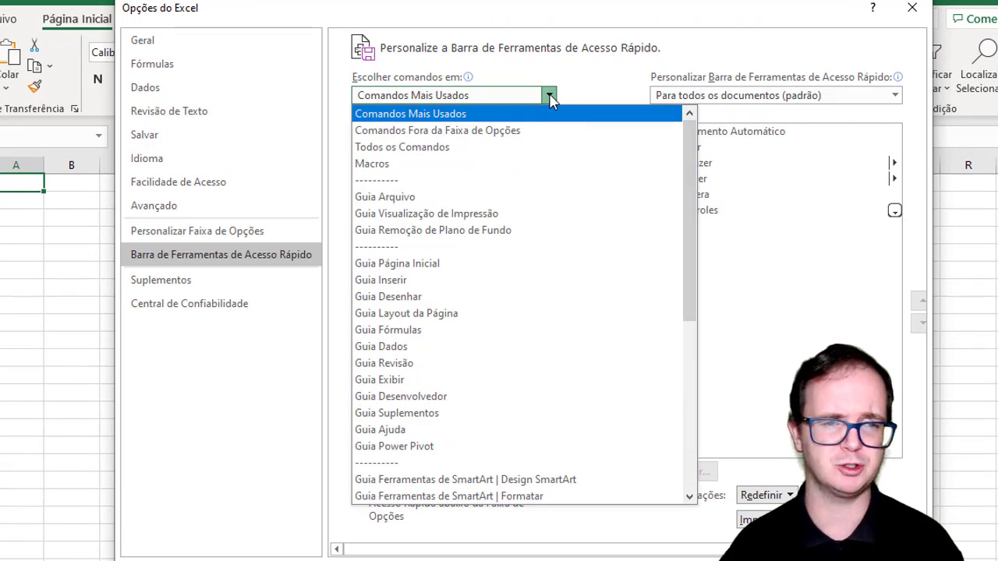
pyautogui.click(494, 154)
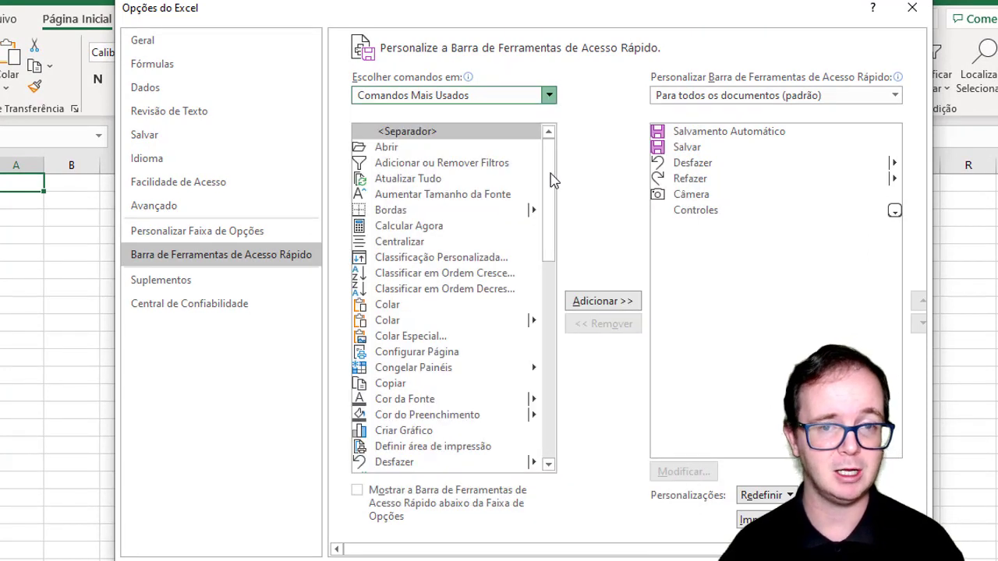
pyautogui.scroll(-20, 547, 340)
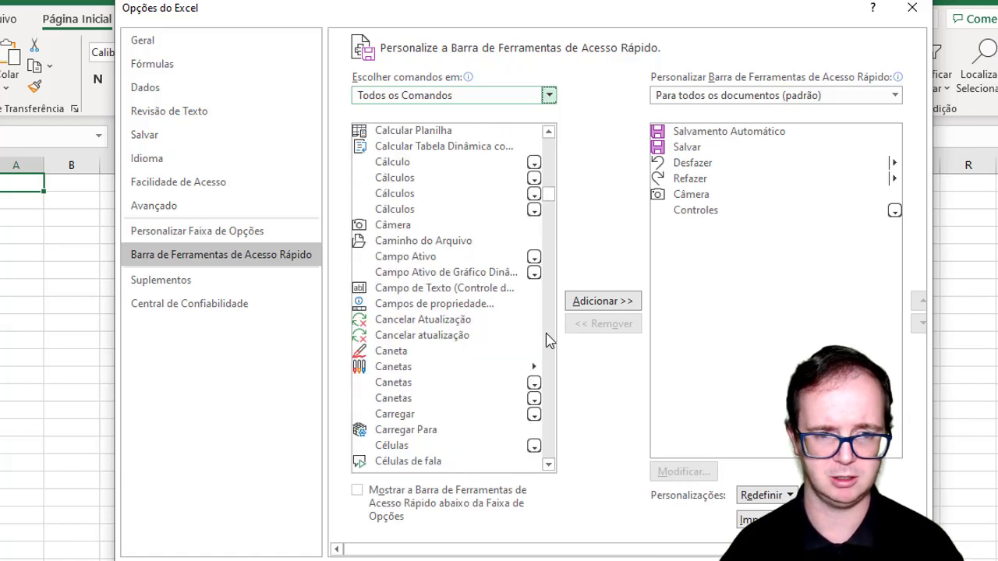
pyautogui.moveTo(550, 190)
pyautogui.mouseDown()
pyautogui.moveTo(552, 301)
pyautogui.moveTo(552, 292)
pyautogui.mouseUp()
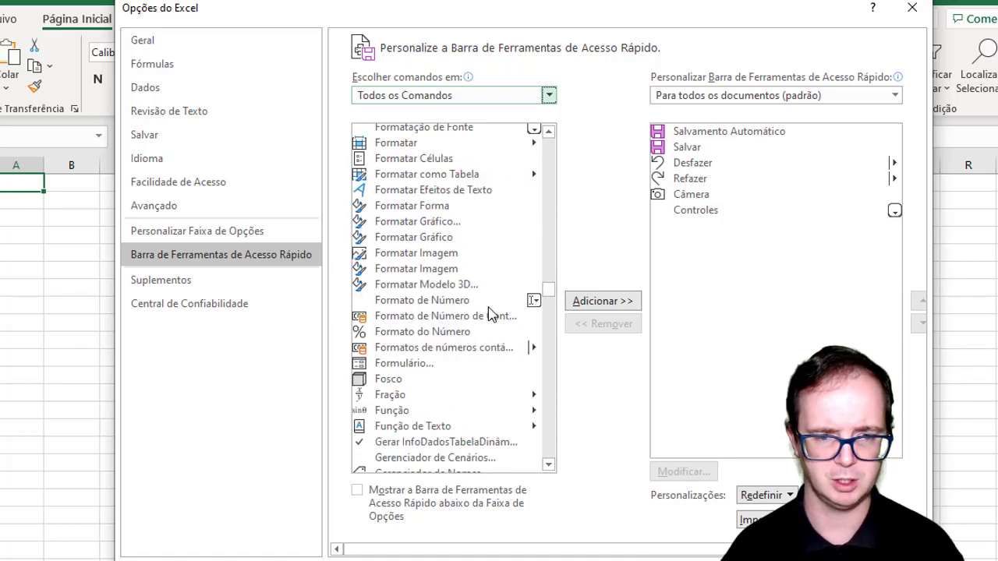
pyautogui.click(407, 365)
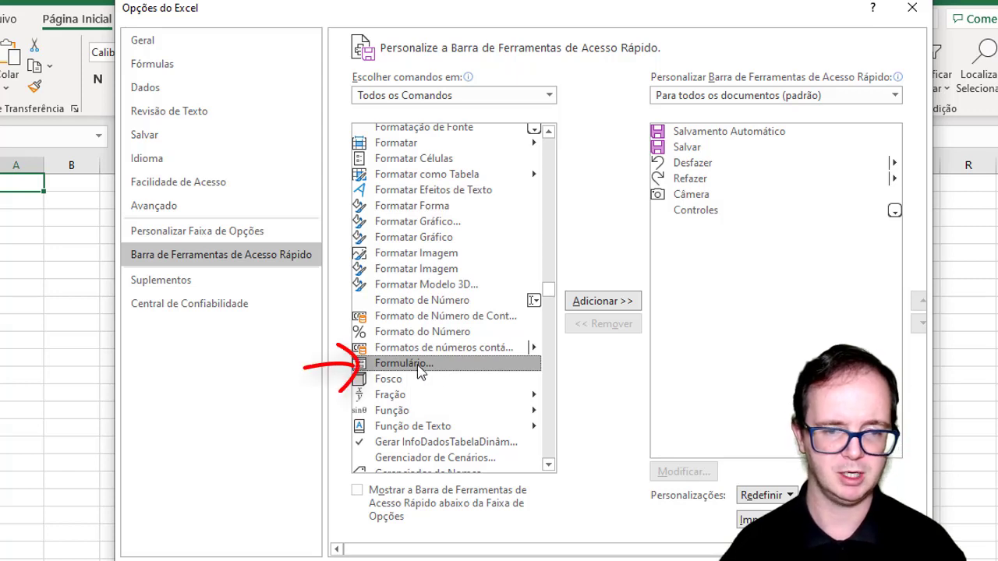
pyautogui.click(604, 306)
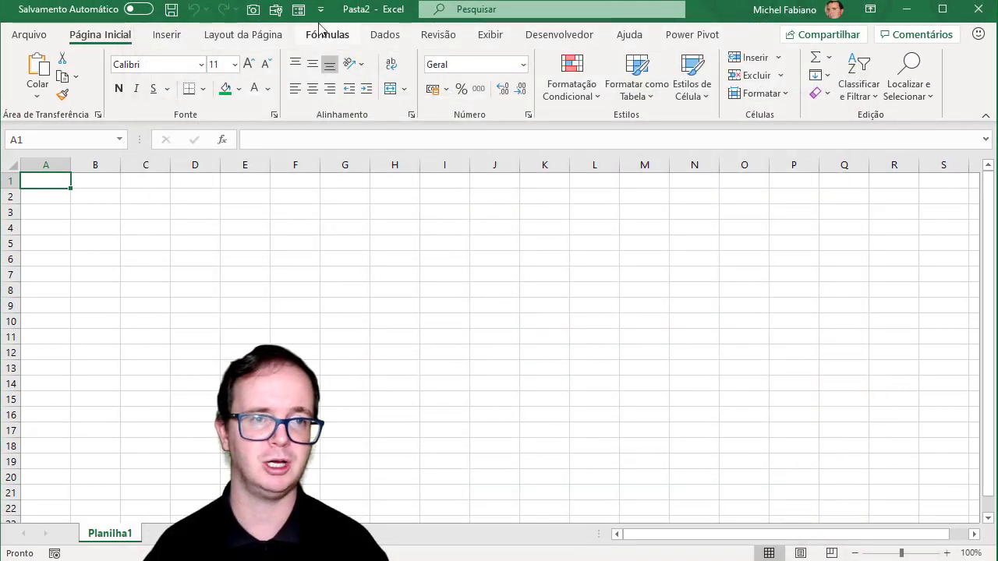
# Try to open the data form on the empty sheet.
pyautogui.click(299, 10)
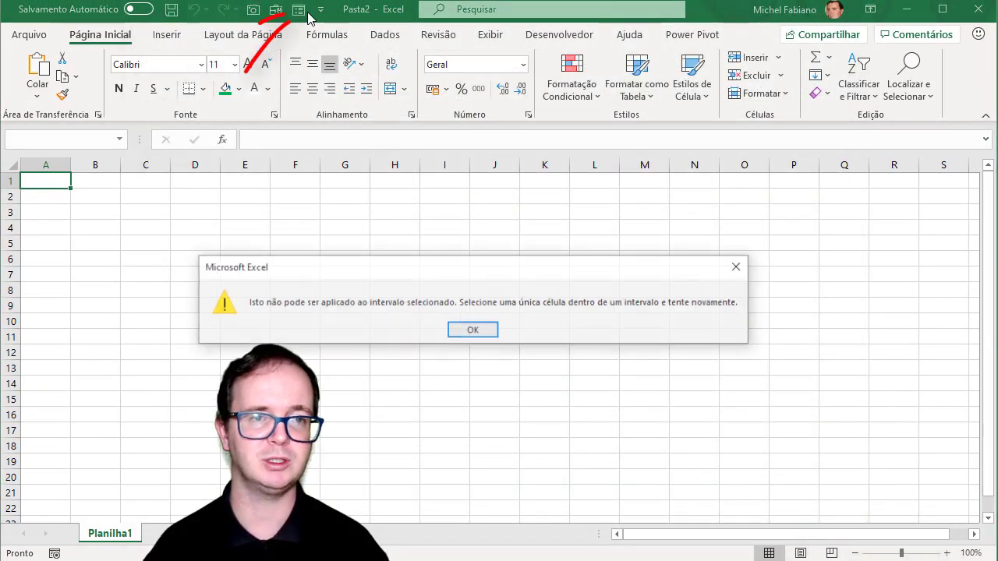
pyautogui.click(481, 333)
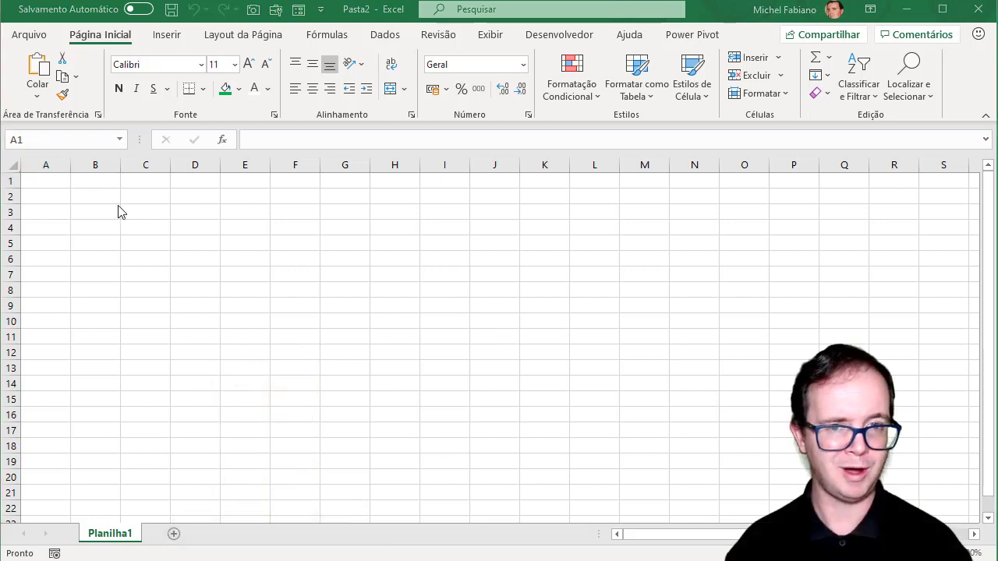
# Open the Quick Access Toolbar customization in the Excel options and list Todos os Comandos.
pyautogui.click(31, 35)
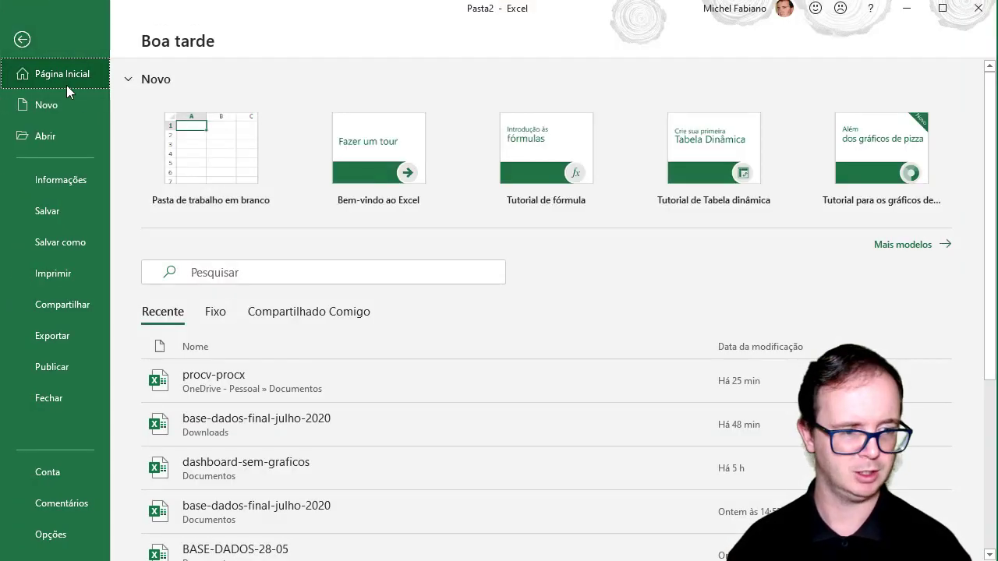
pyautogui.click(73, 524)
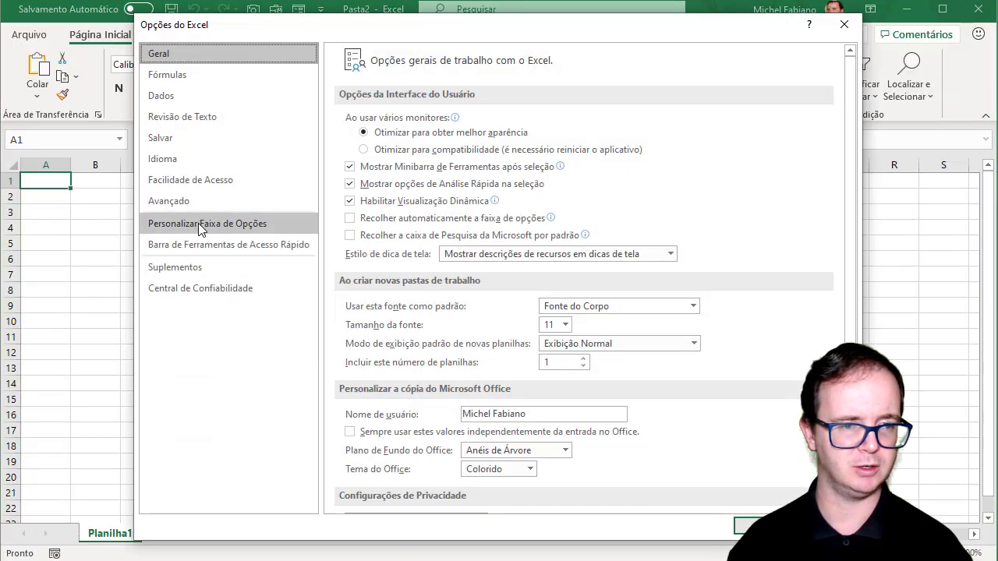
pyautogui.click(203, 226)
pyautogui.click(211, 247)
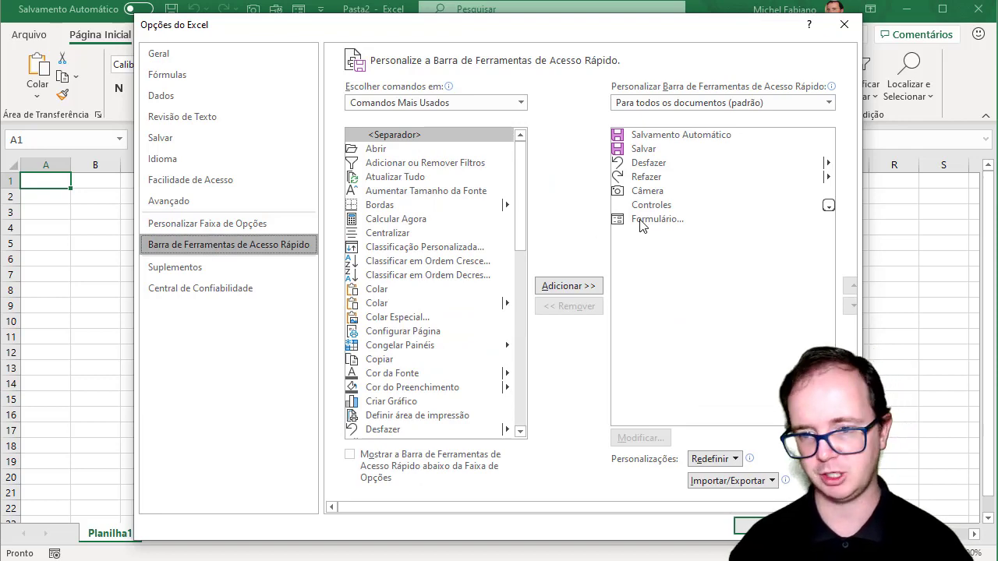
pyautogui.moveTo(521, 171); pyautogui.dragTo(530, 118)
pyautogui.click(521, 102)
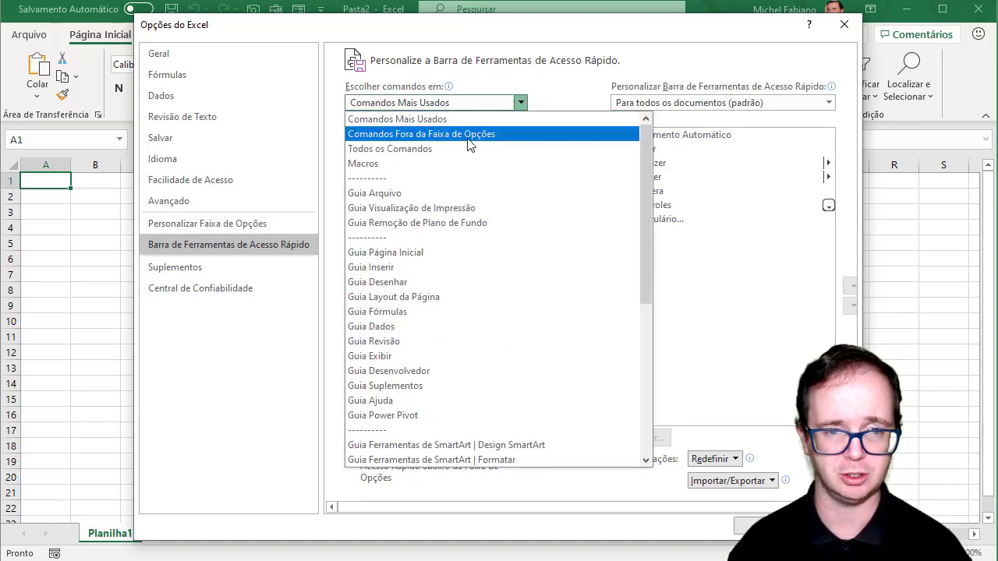
pyautogui.click(439, 152)
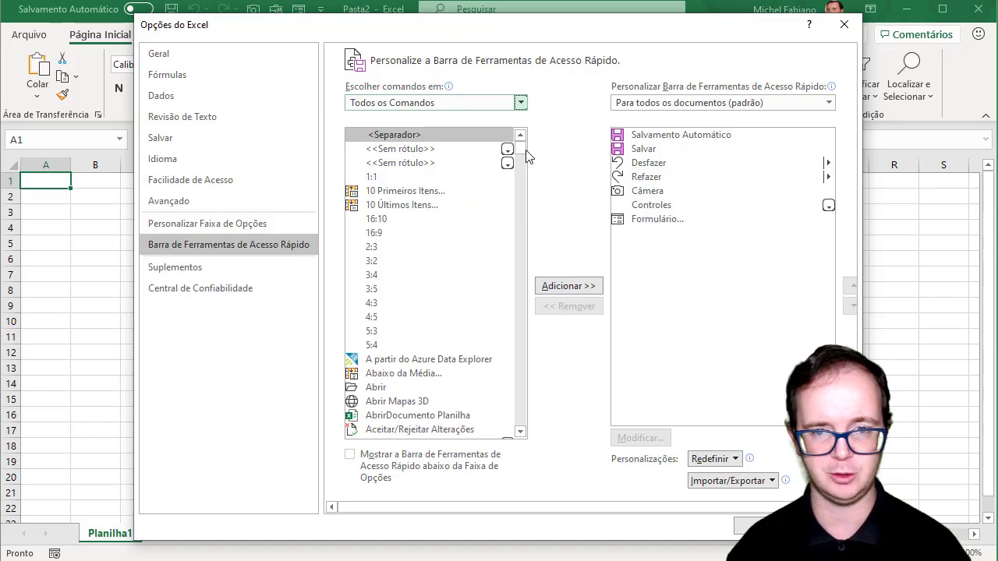
# Try to add the Formulário... command to the Quick Access Toolbar again and leave the options.
pyautogui.moveTo(520, 148); pyautogui.dragTo(528, 279)
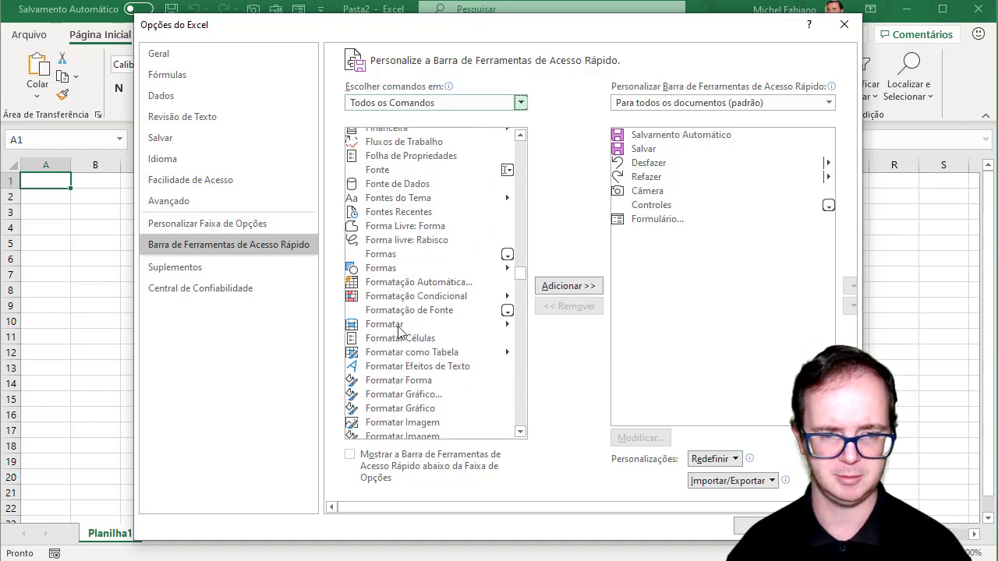
pyautogui.scroll(-4, 392, 379)
pyautogui.click(391, 371)
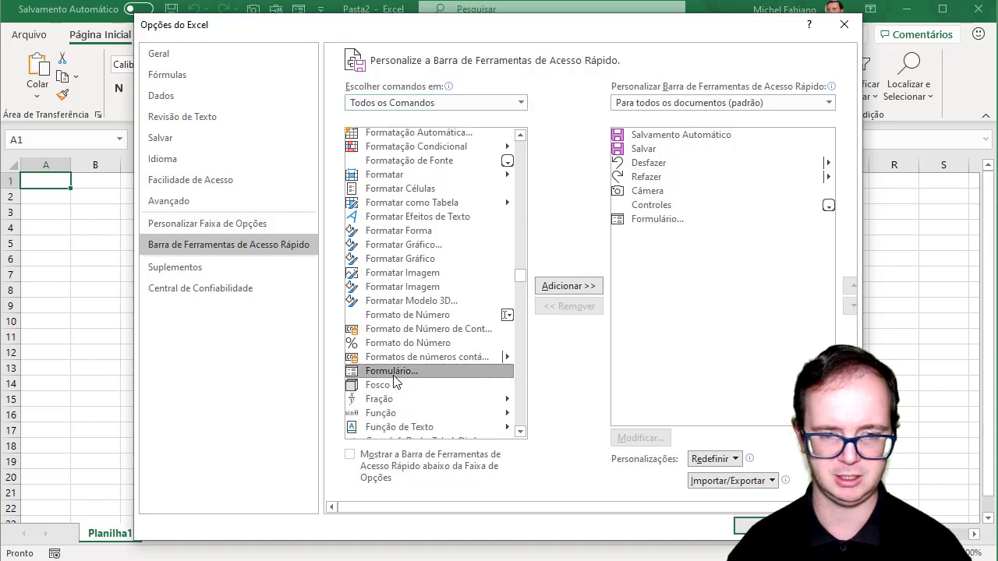
pyautogui.click(570, 287)
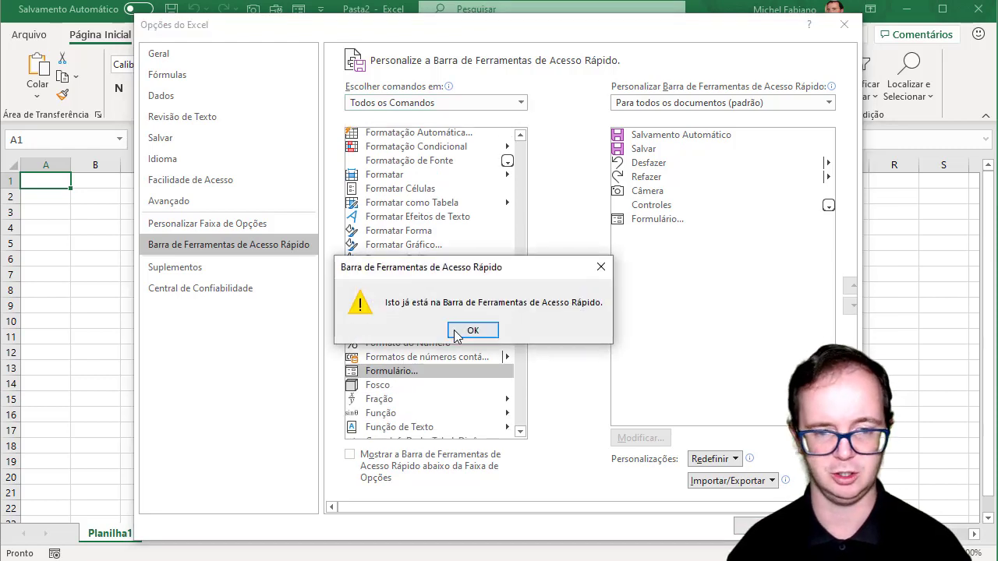
pyautogui.click(473, 330)
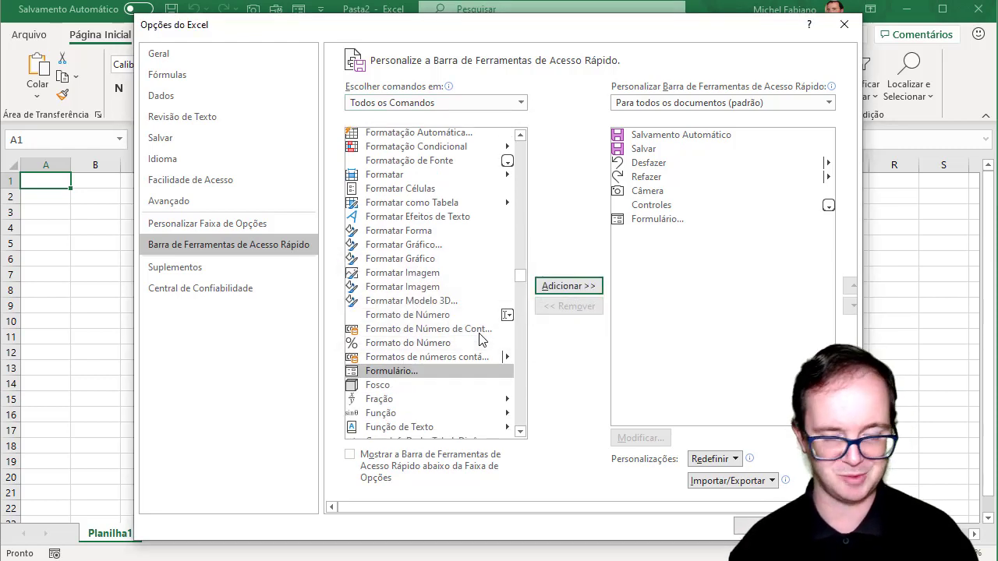
pyautogui.click(768, 526)
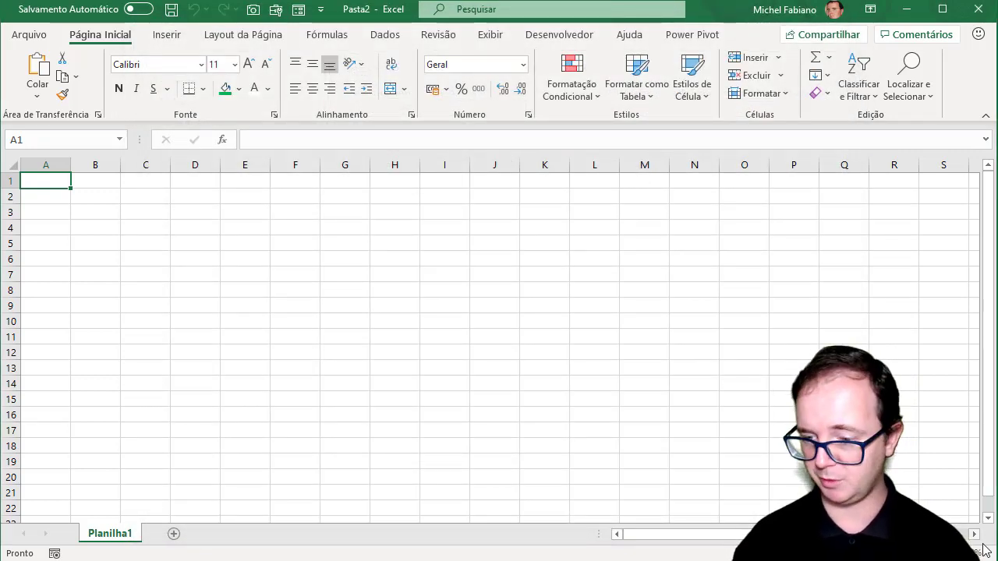
# Enter the column headers CÓDIGO, NOME, TELEFONE and ENDEREÇO in cells A1 to D1.
pyautogui.moveTo(899, 554); pyautogui.dragTo(908, 553)
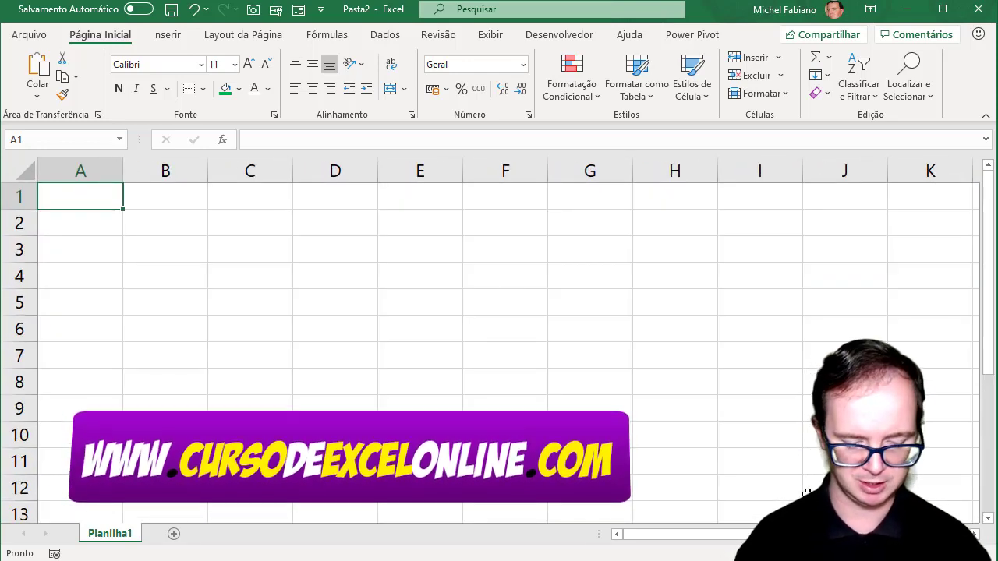
pyautogui.write('C')
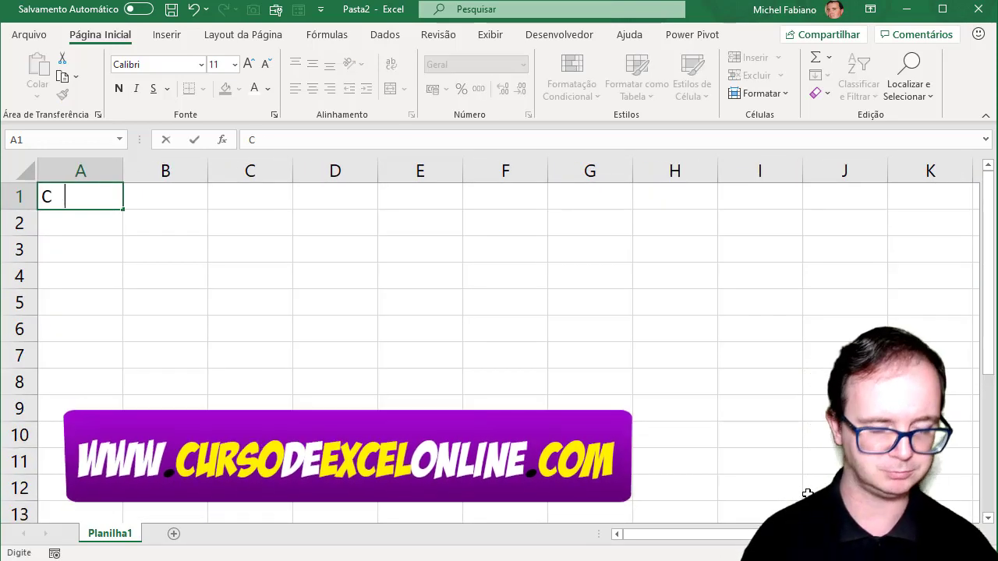
pyautogui.write('ÓDIGO')
pyautogui.press('Tab')
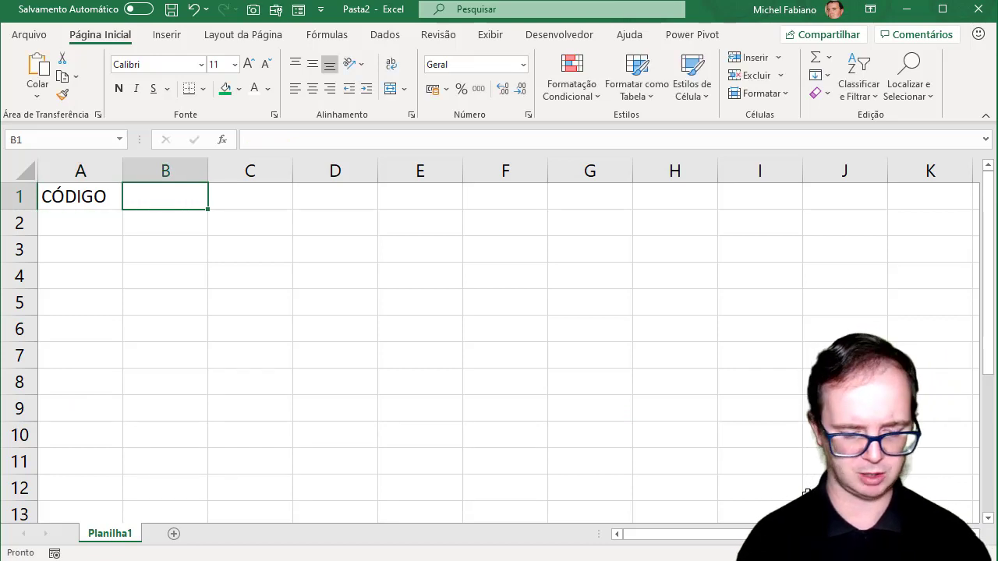
pyautogui.write('NOME')
pyautogui.press('Tab')
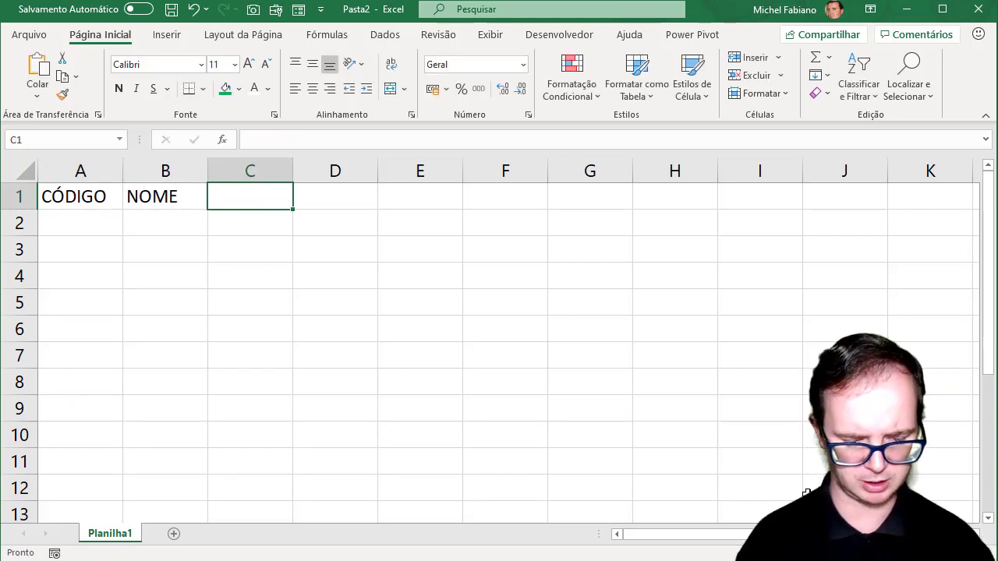
pyautogui.write('TELEFONE')
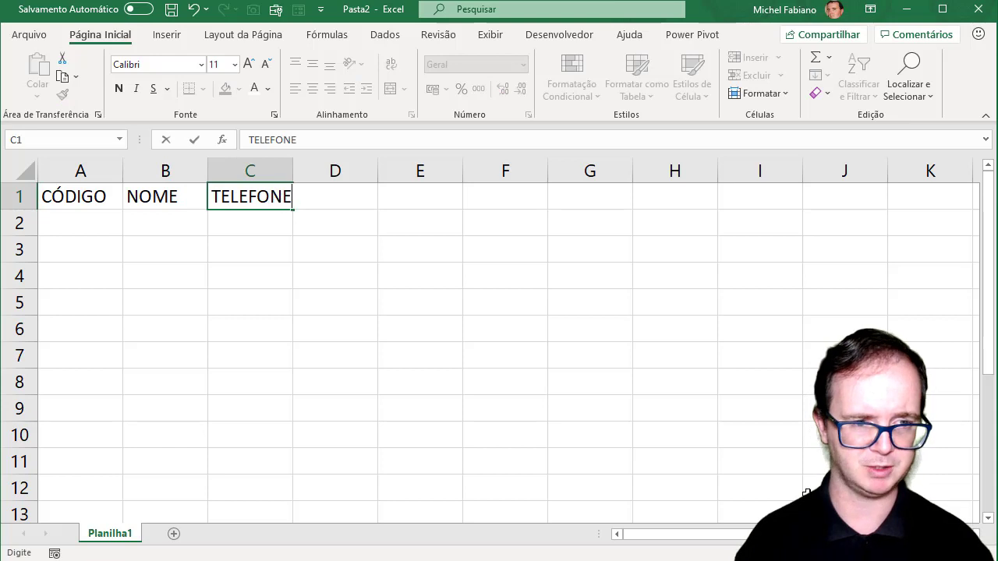
pyautogui.press('Tab')
pyautogui.write('ENDEREÇO')
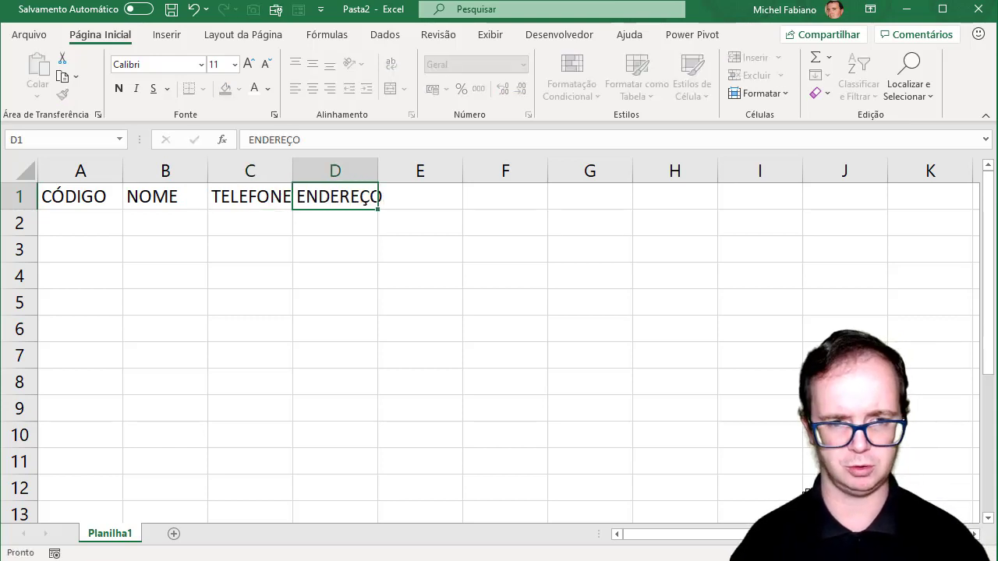
pyautogui.press('Tab')
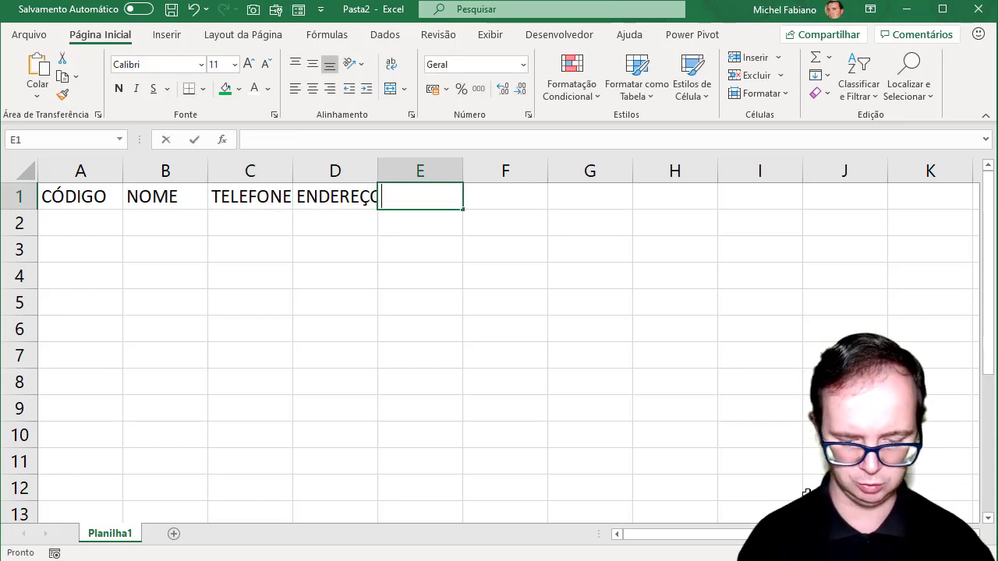
# Continue the header row with Nº, BAIRRO, CIDADE, SP and WHATSAPP in cells E1 to I1.
pyautogui.write('Nº')
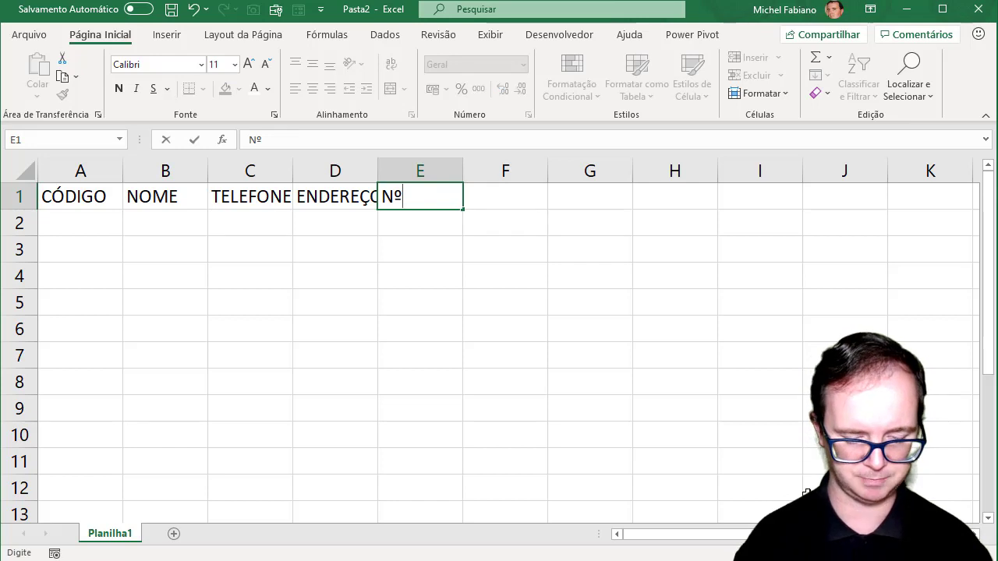
pyautogui.press('Tab')
pyautogui.write('BAIRRO')
pyautogui.press('Tab')
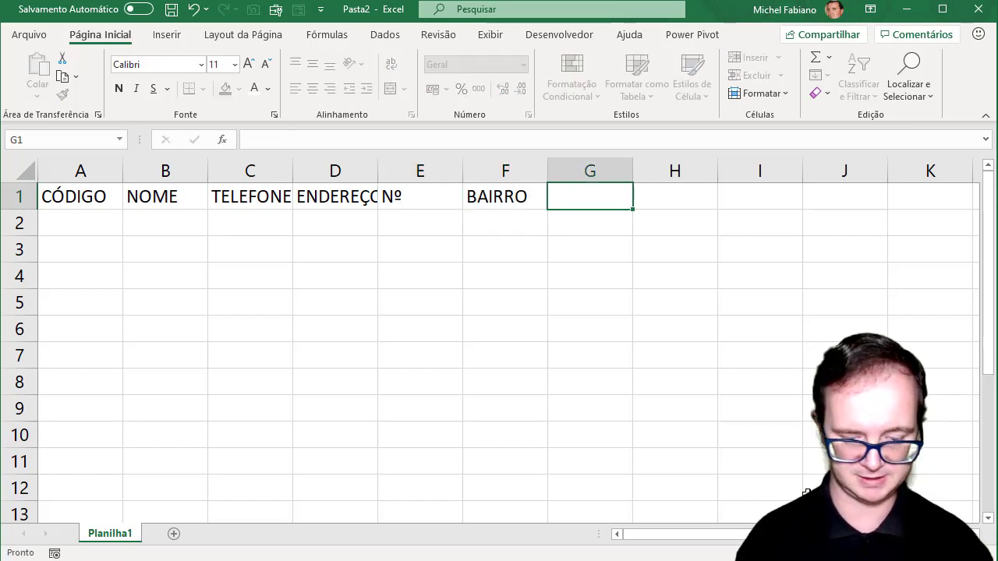
pyautogui.write('CIDADE')
pyautogui.press('Tab')
pyautogui.write('SP')
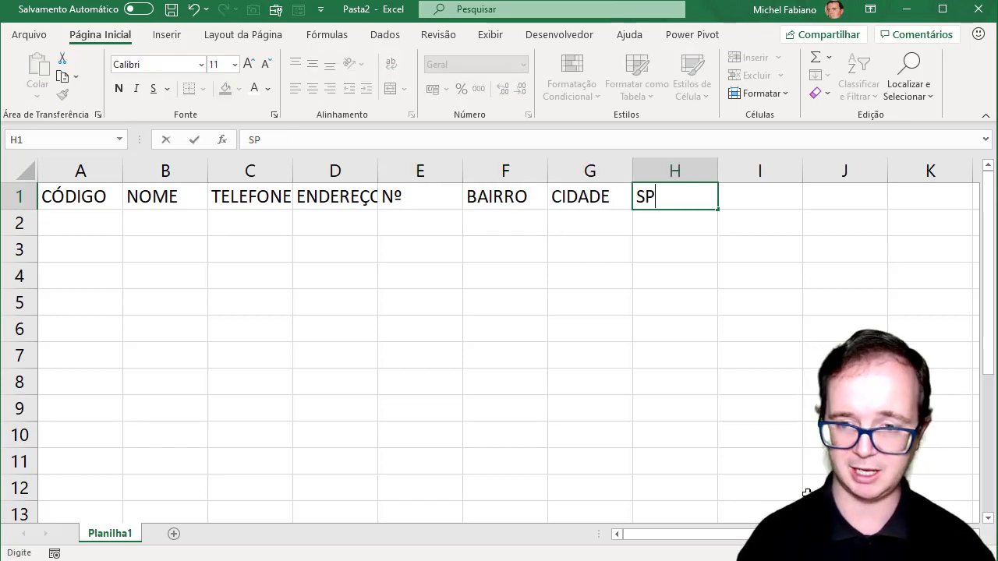
pyautogui.press('Tab')
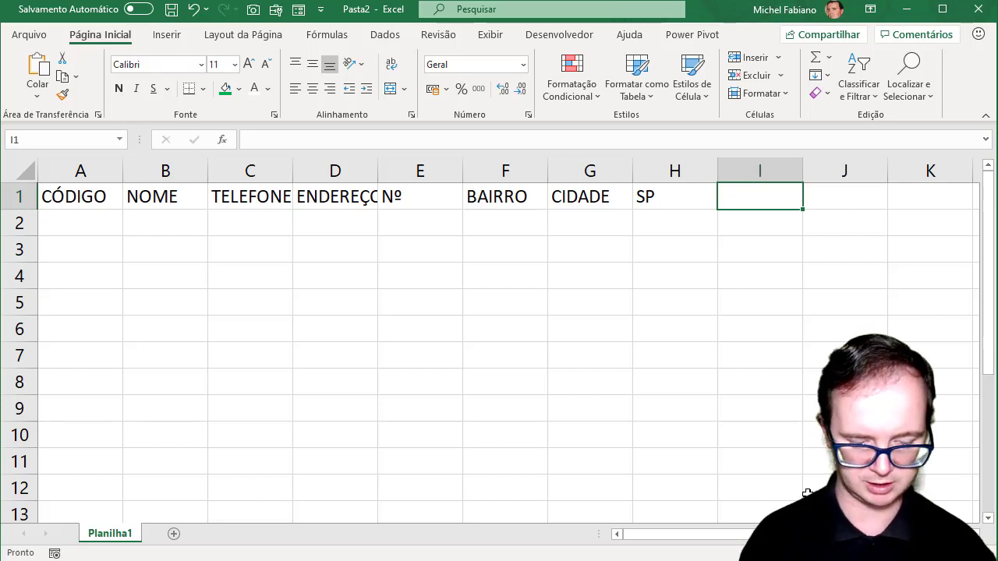
pyautogui.write('WHATS')
pyautogui.write('APP')
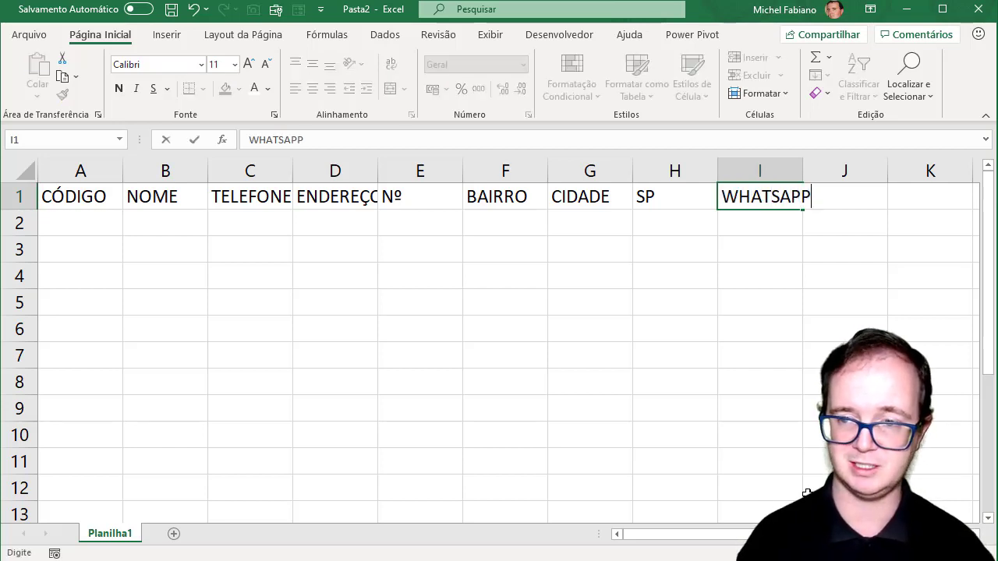
pyautogui.press('Tab')
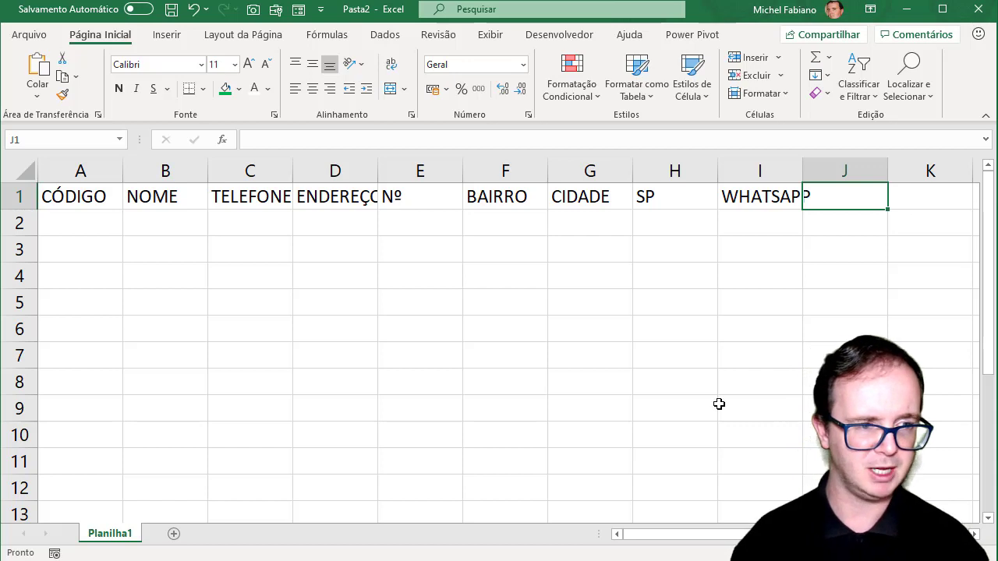
# Enter the formula =LIN(A1) in cell A2 to generate the first record's code.
pyautogui.click(101, 228)
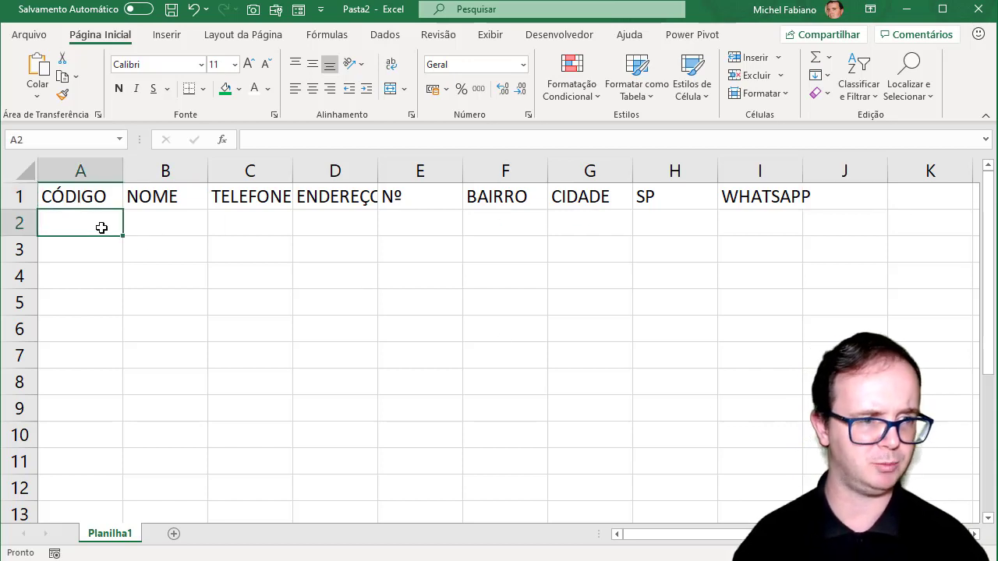
pyautogui.write('1')
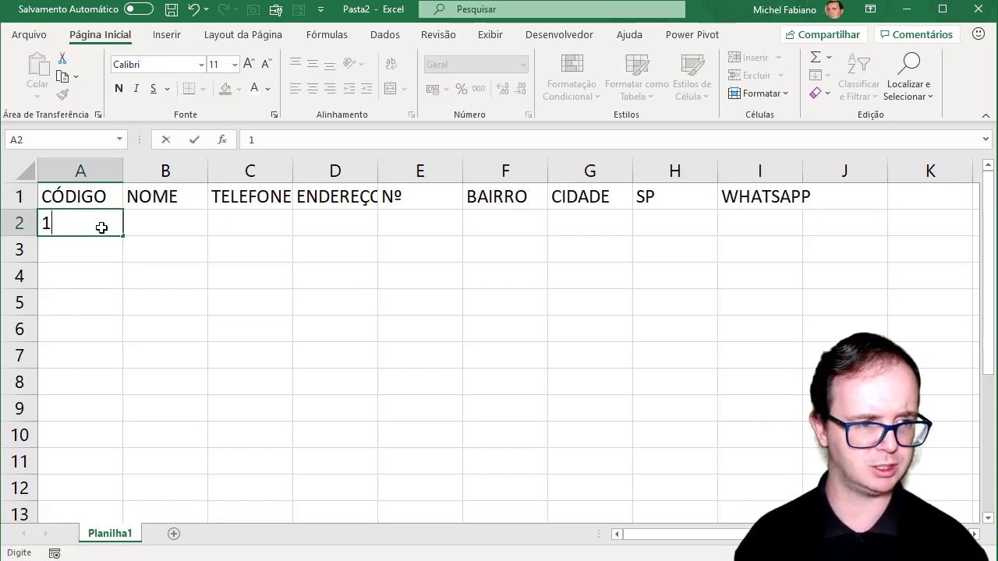
pyautogui.press('BackSpace')
pyautogui.write('11')
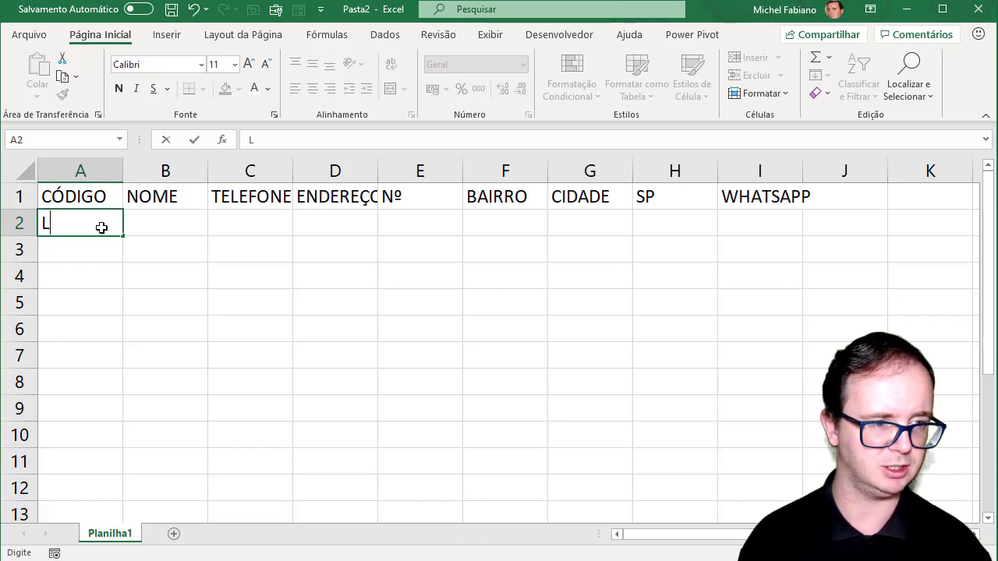
pyautogui.press('BackSpace')
pyautogui.press('BackSpace')
pyautogui.write('=LIN')
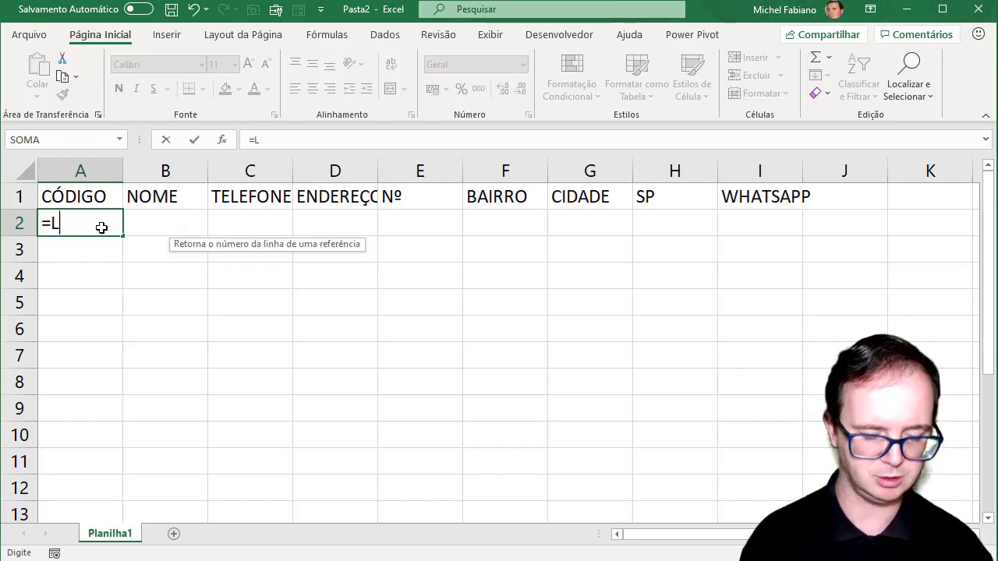
pyautogui.write('(A1')
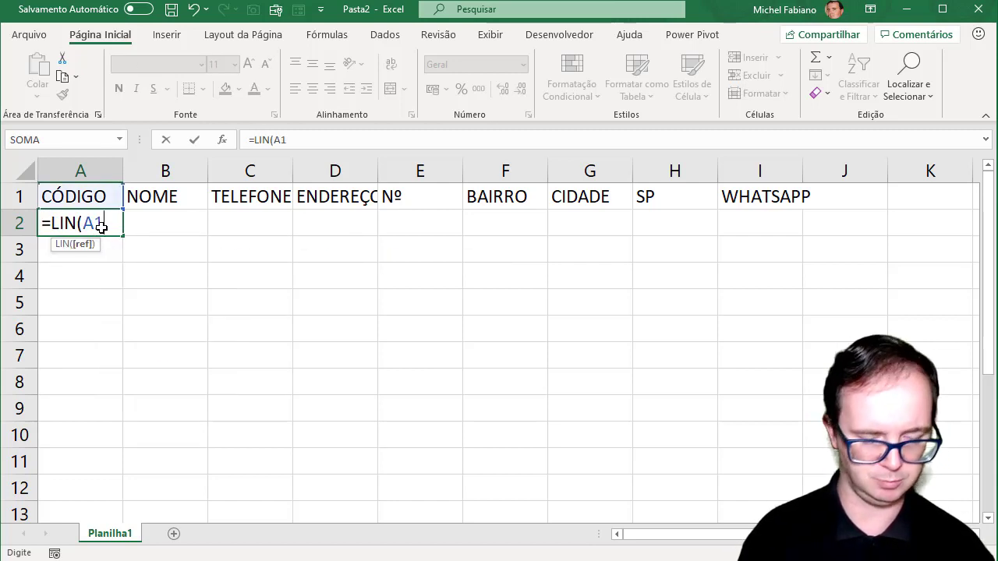
pyautogui.write(')')
pyautogui.press('Return')
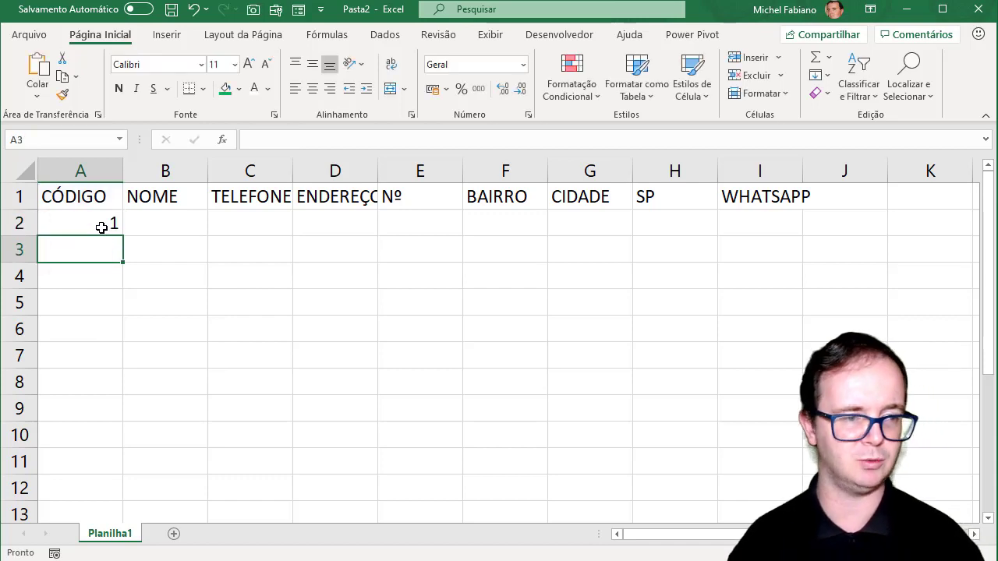
# Enter the first customer's full name under NOME in cell B2.
pyautogui.click(101, 228)
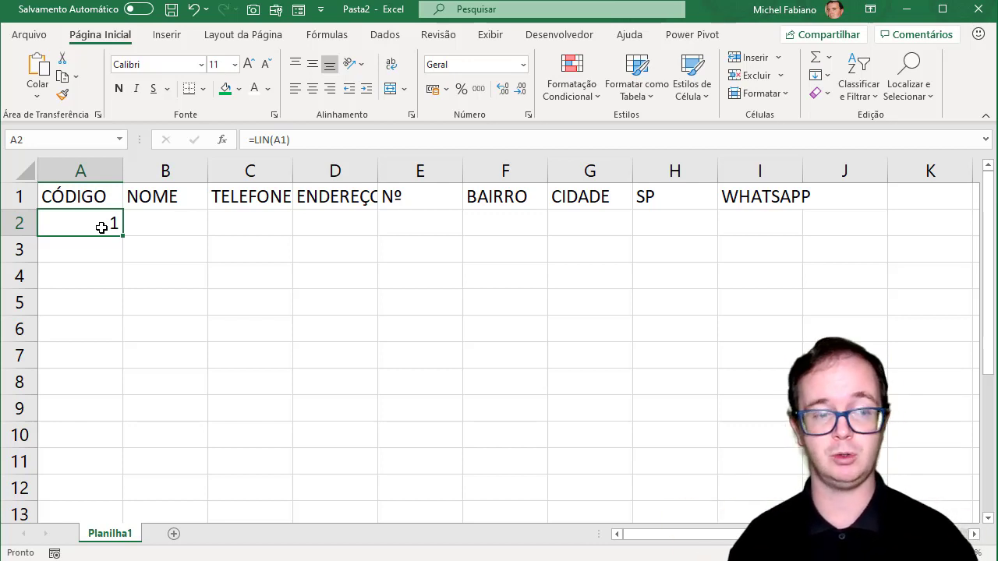
pyautogui.press('Right')
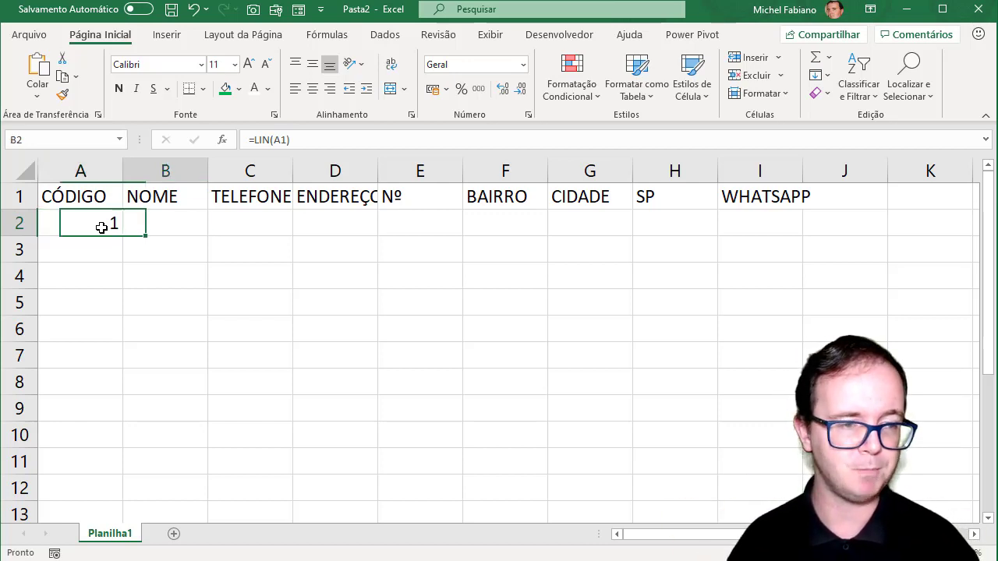
pyautogui.press('Up')
pyautogui.press('Down')
pyautogui.write('MA')
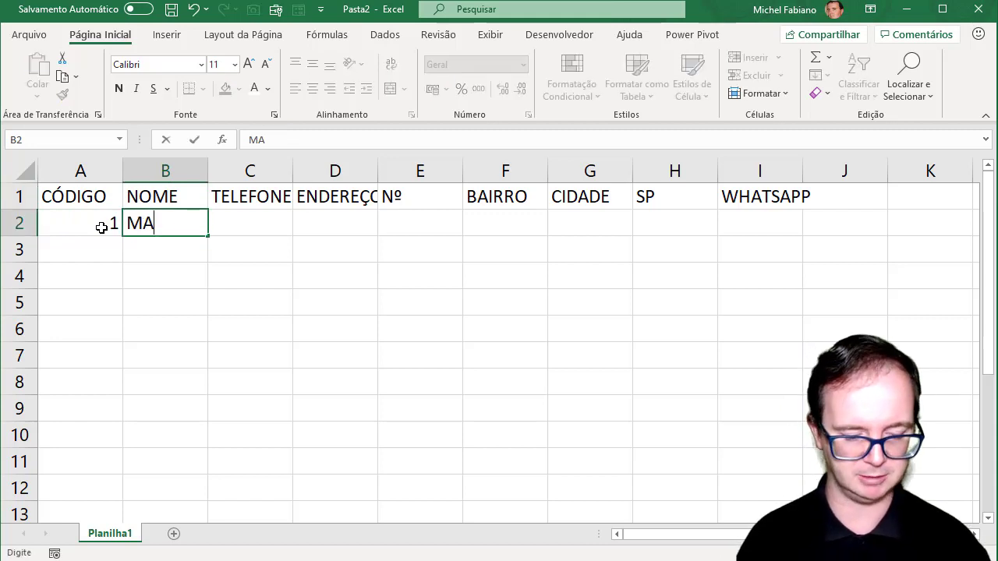
pyautogui.write('RIA DA SILVA')
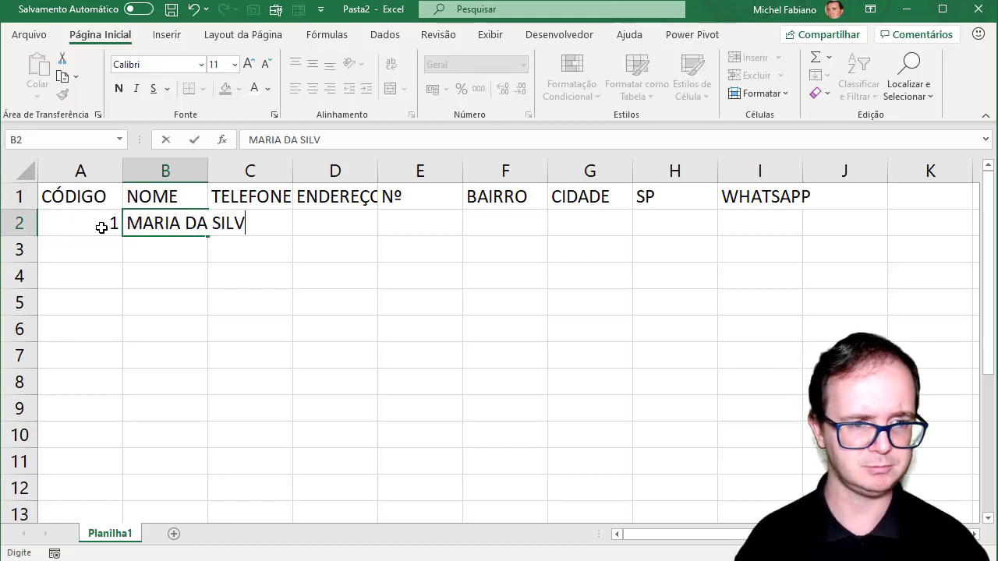
pyautogui.press('Tab')
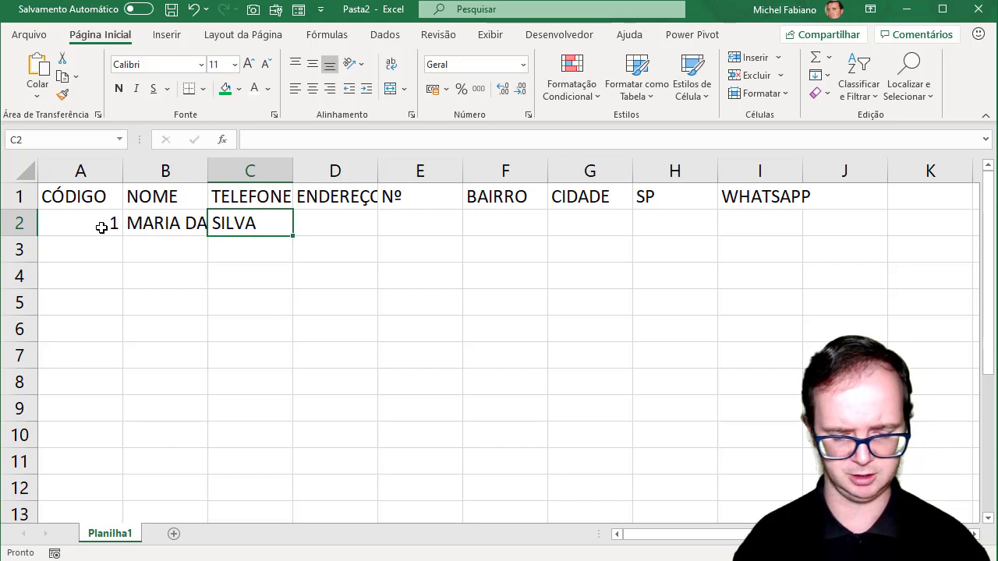
# Enter the first customer's phone number with area code under TELEFONE in cell C2.
pyautogui.write('(19')
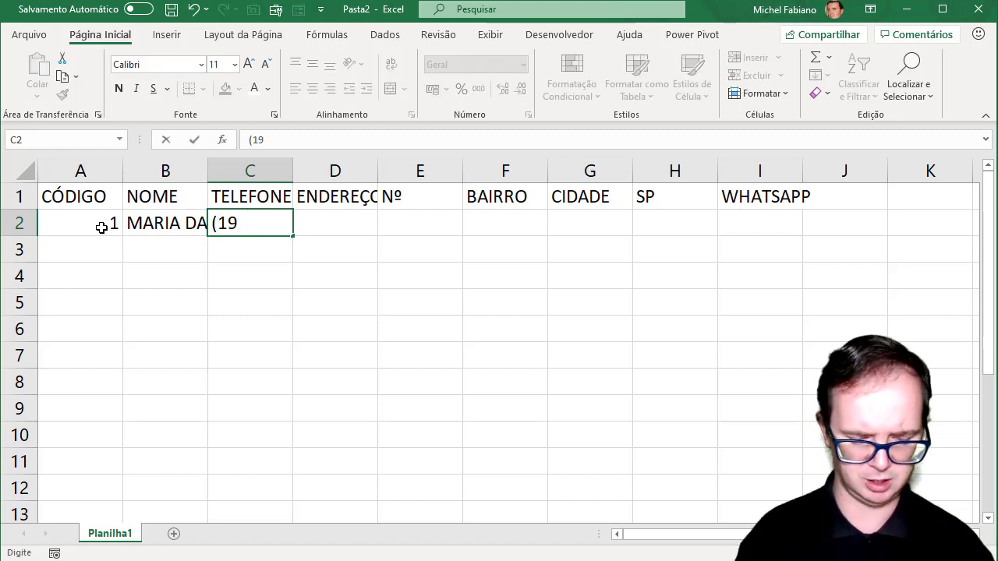
pyautogui.write(') 2')
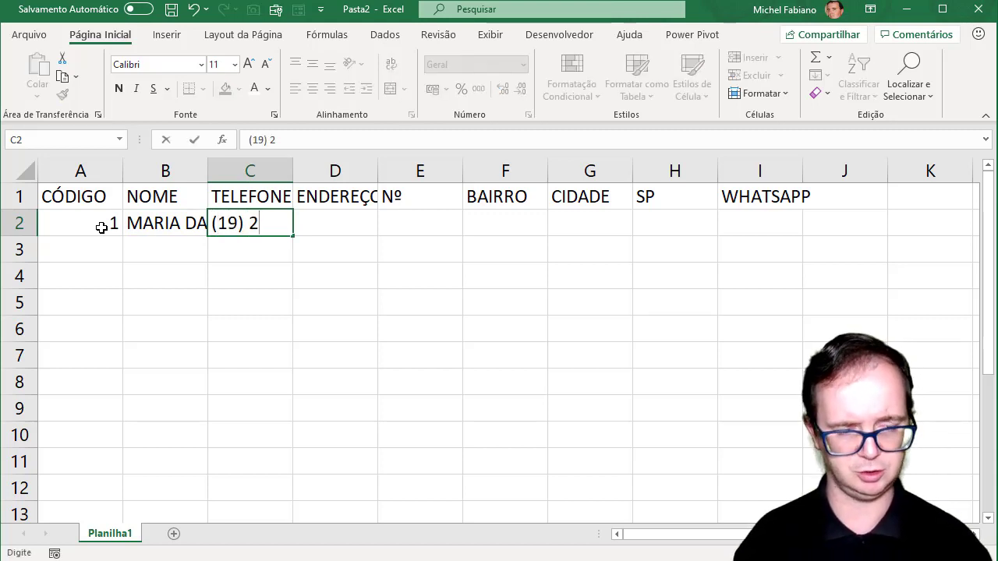
pyautogui.write('222-')
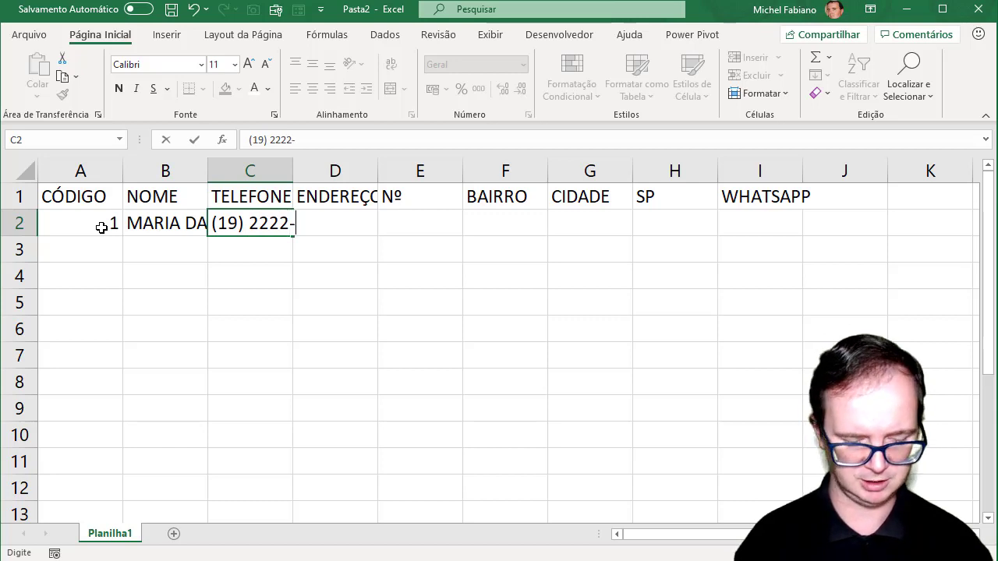
pyautogui.write('3333')
pyautogui.press('Return')
# Fill in the customer's street under ENDEREÇO in D2 and the house number under Nº in E2.
pyautogui.press('Up')
pyautogui.press('Right')
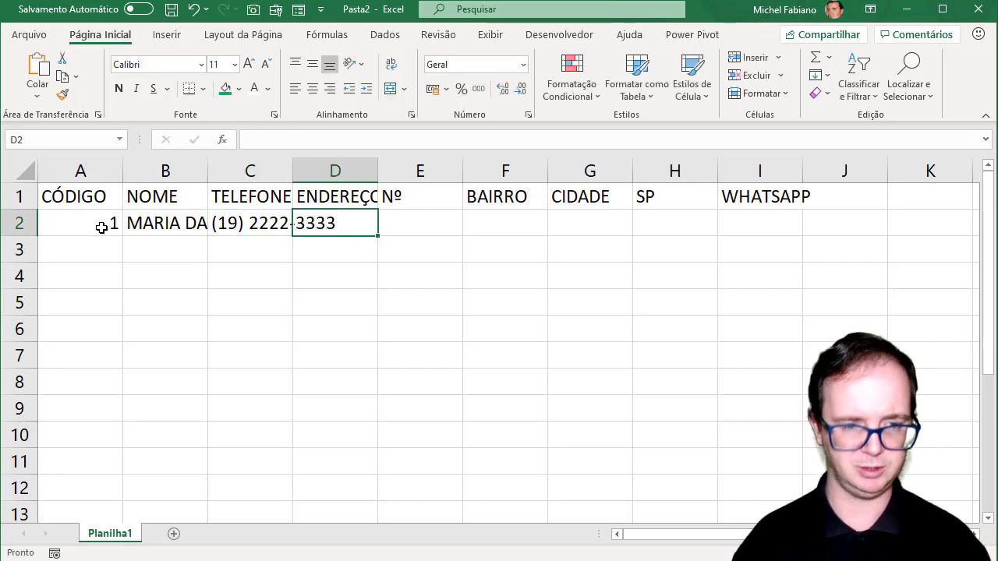
pyautogui.write('AVENIDA ')
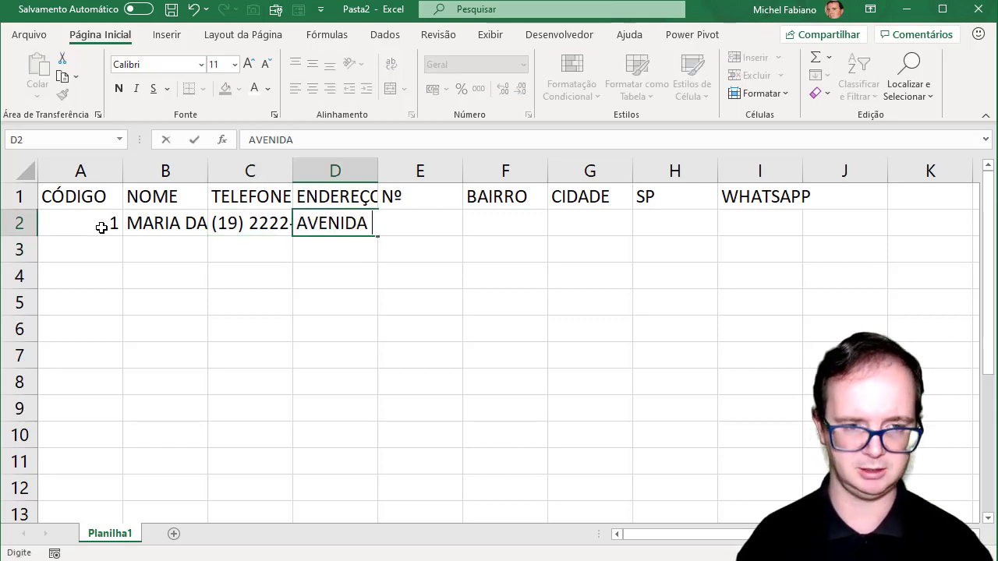
pyautogui.write('APARECIDA')
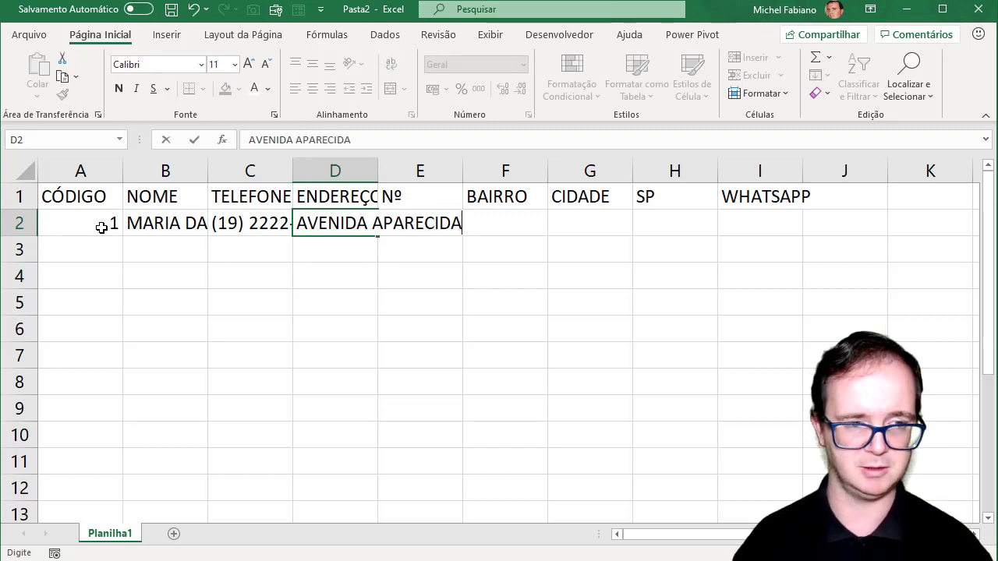
pyautogui.press('Tab')
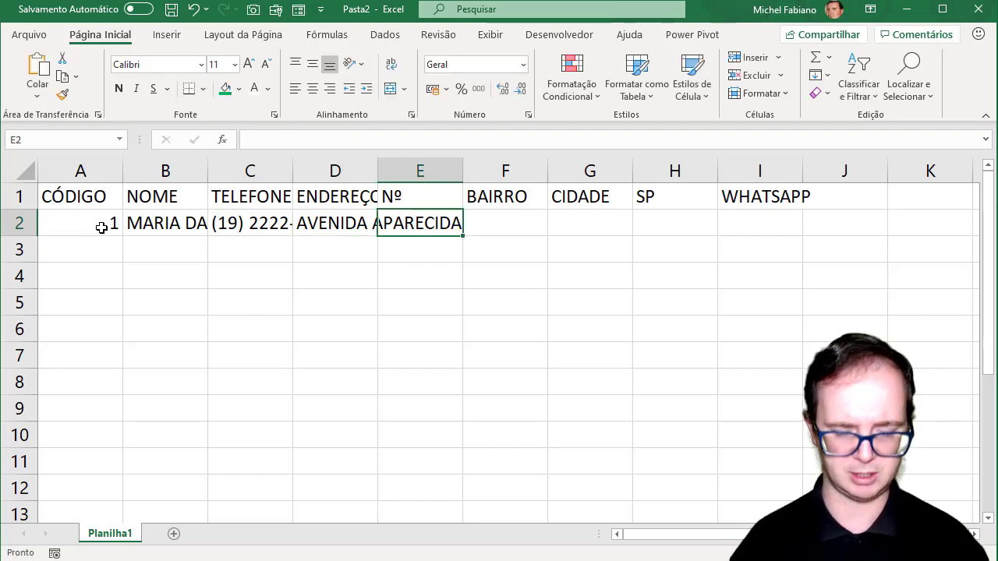
pyautogui.write('569')
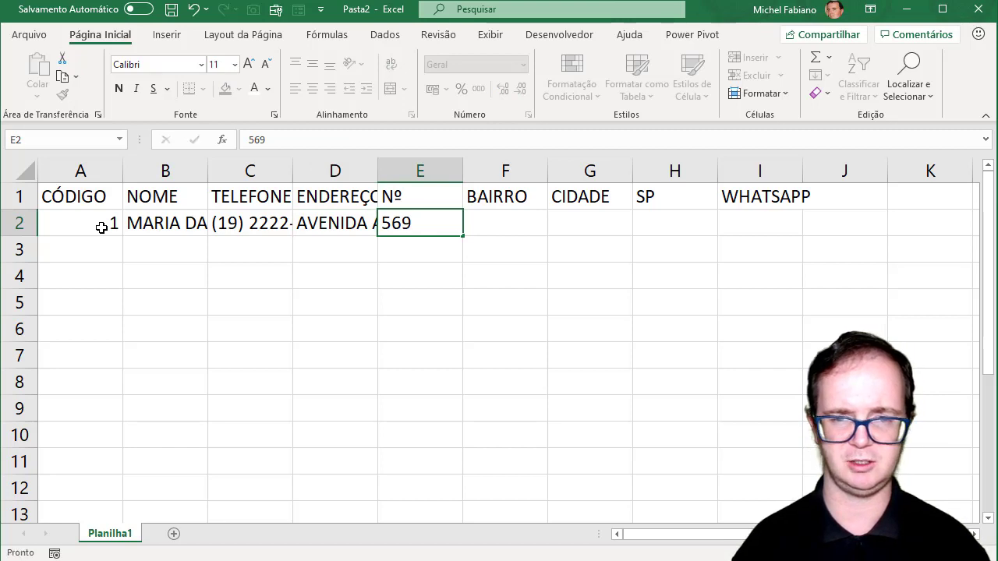
pyautogui.press('Tab')
# Fill in the first customer's neighbourhood under BAIRRO in F2 and the city under CIDADE in G2.
pyautogui.write('JD. ')
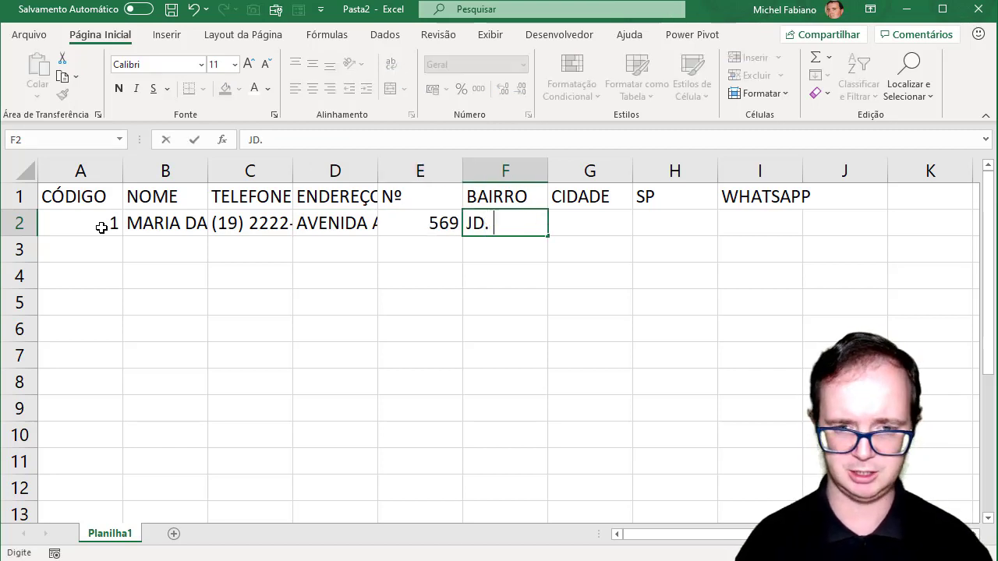
pyautogui.write('GARCIA')
pyautogui.press('Tab')
pyautogui.write('C')
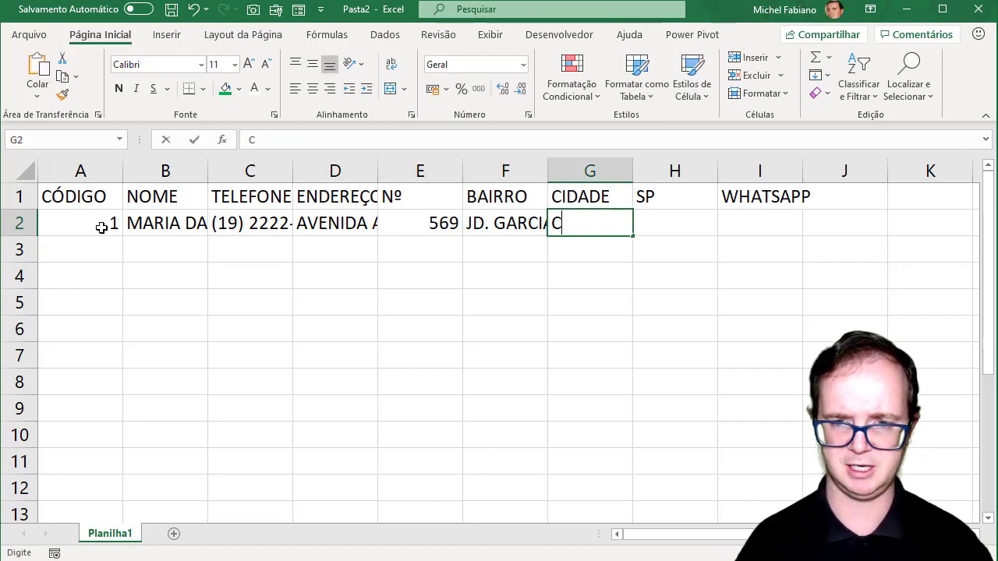
pyautogui.write('AMPINAS')
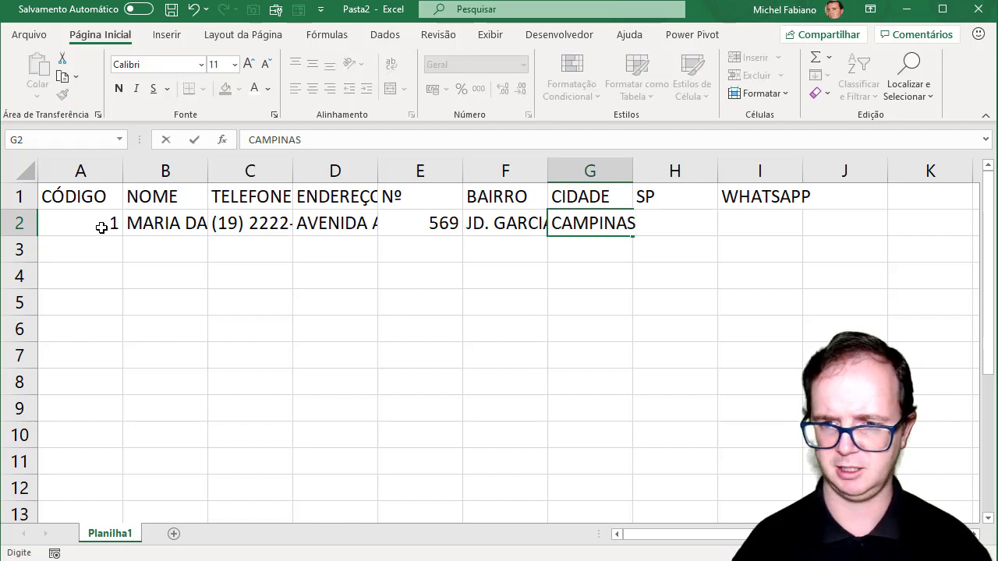
pyautogui.press('Tab')
# Change the header in H1 to ESTADO and enter the customer's state abbreviation in H2.
pyautogui.press('Up')
pyautogui.write('ESTADO')
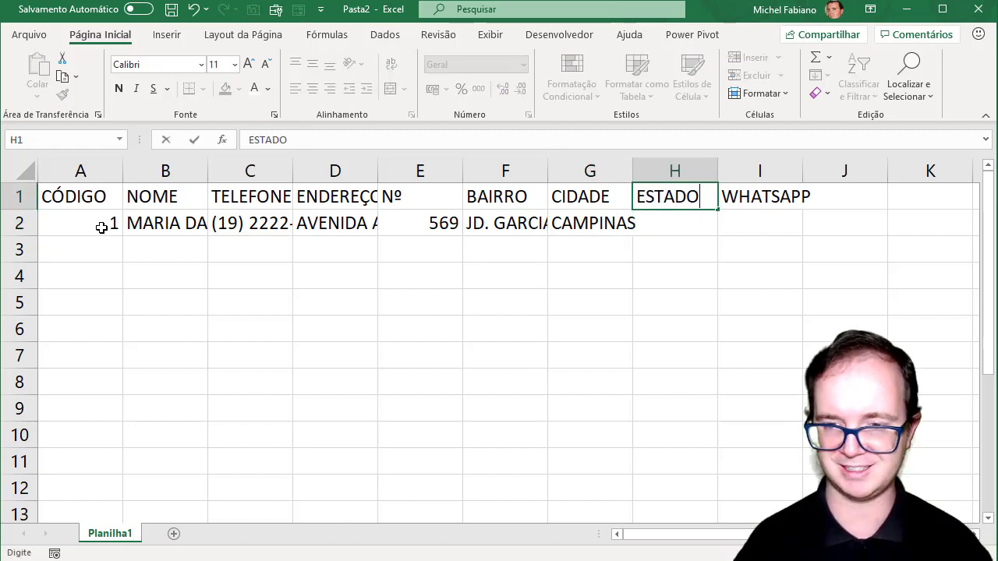
pyautogui.press('Return')
pyautogui.write('SP')
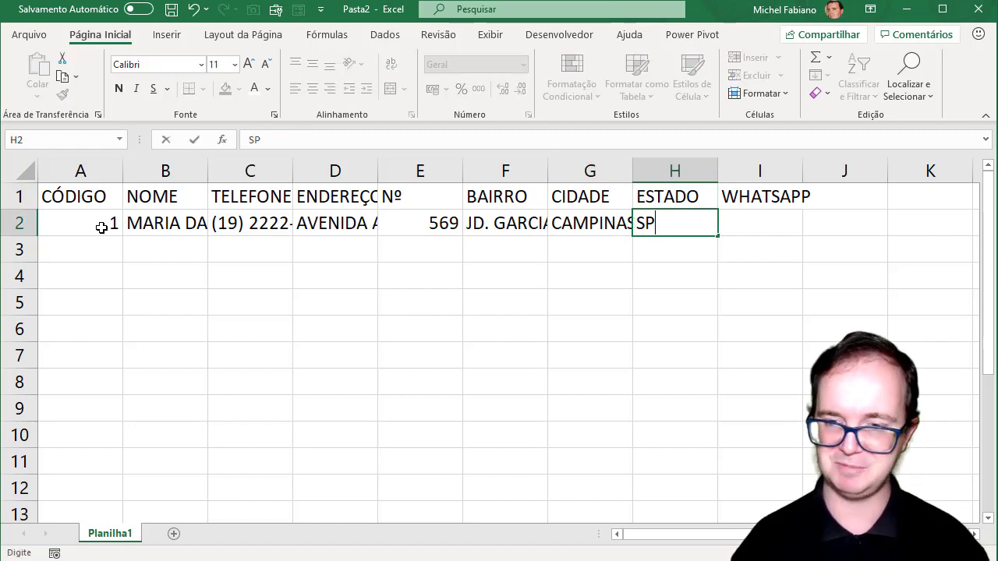
pyautogui.press('Tab')
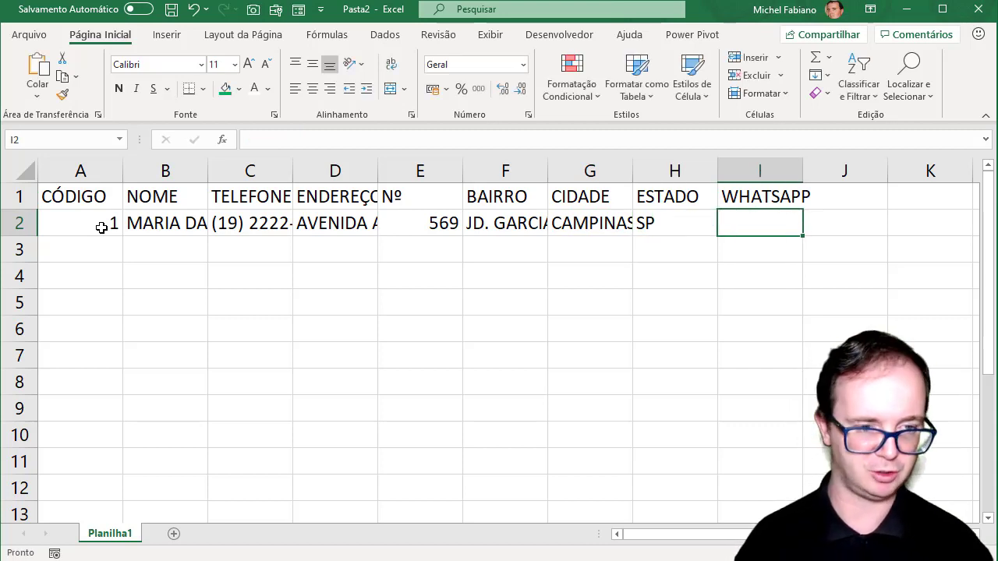
# Enter the customer's mobile number with area code under WHATSAPP in I2.
pyautogui.write('(1')
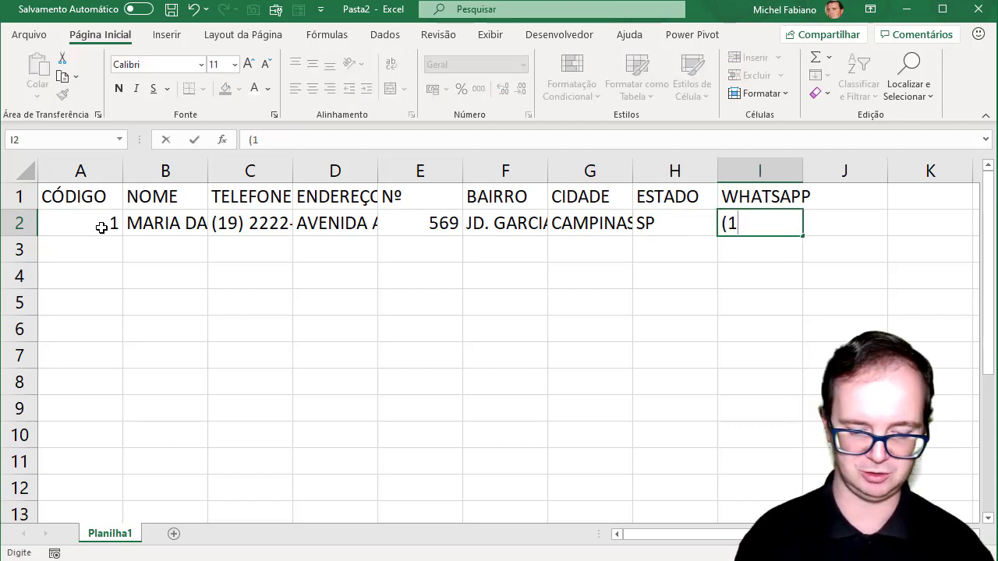
pyautogui.write('9) 9 ')
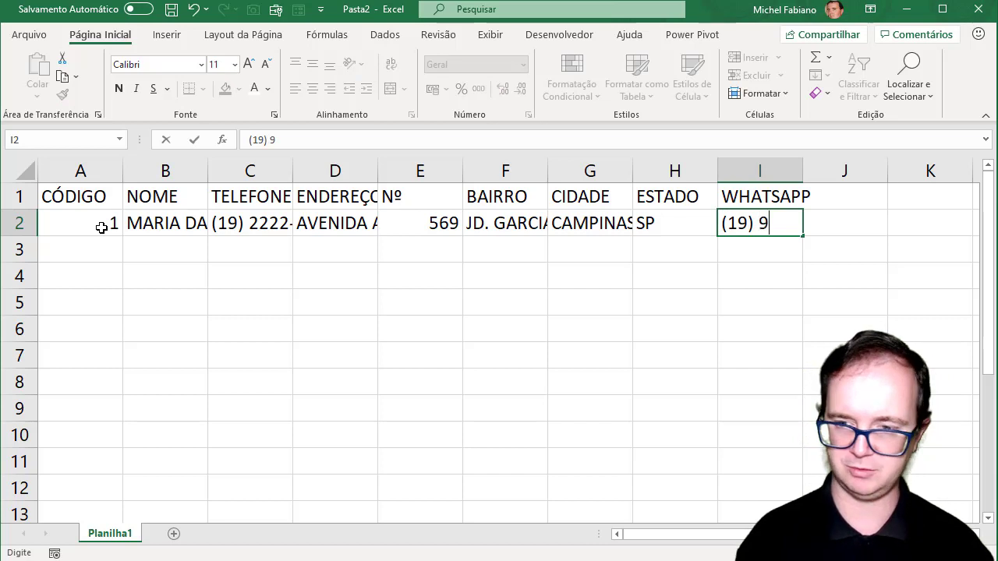
pyautogui.write('9')
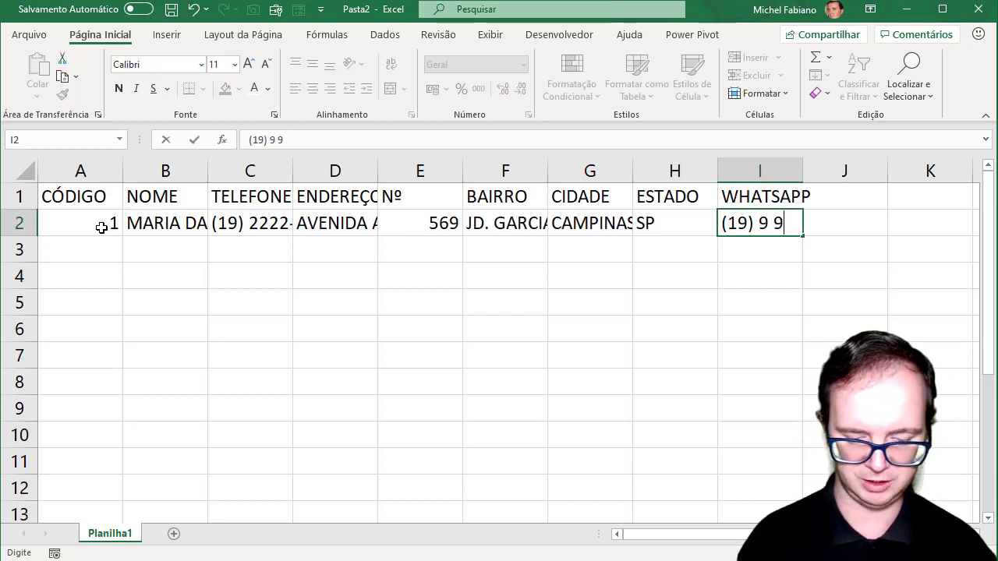
pyautogui.write('090-9090')
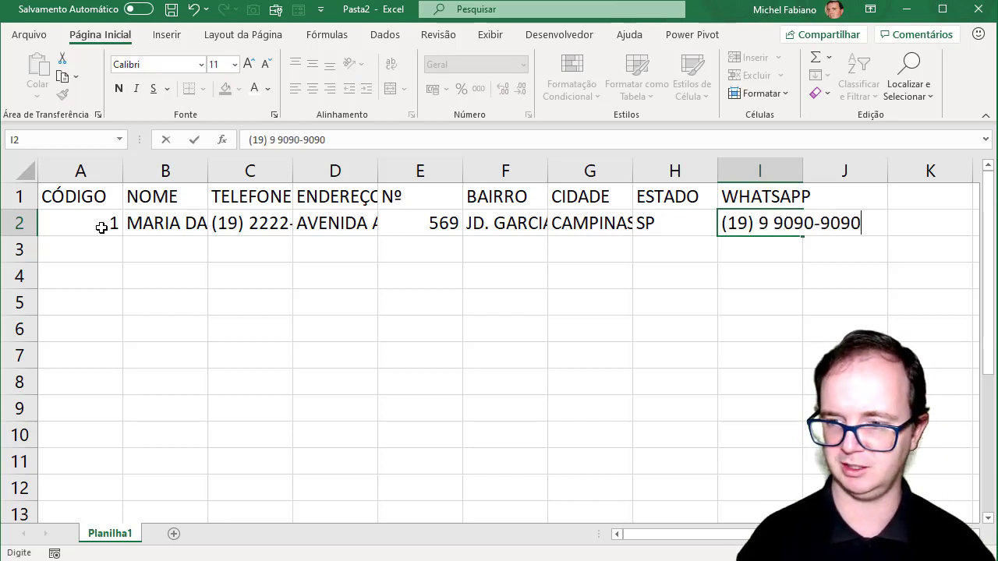
pyautogui.press('Return')
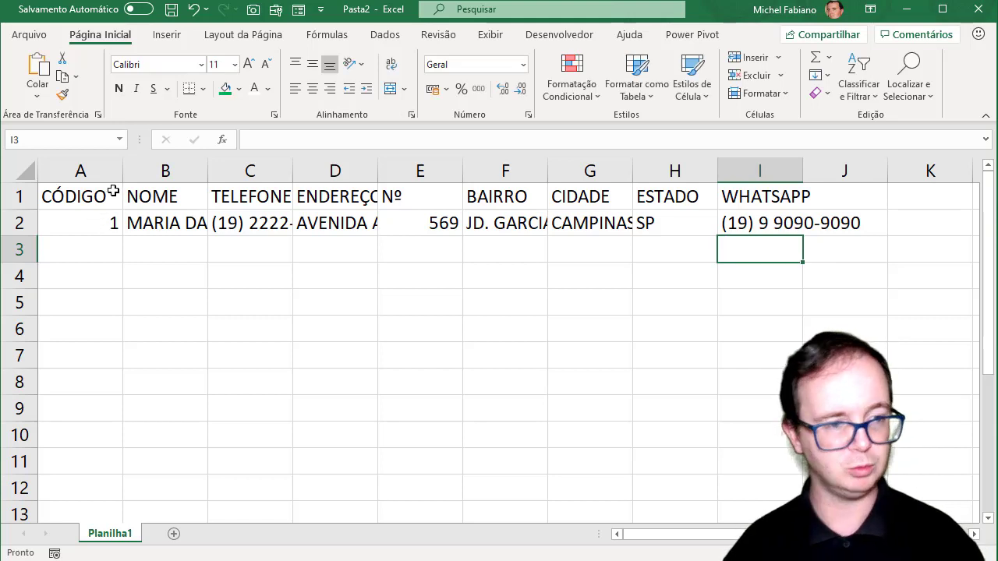
# AutoFit the widths of columns A through I to their contents.
pyautogui.moveTo(82, 171); pyautogui.dragTo(796, 171)
pyautogui.doubleClick(802, 170)
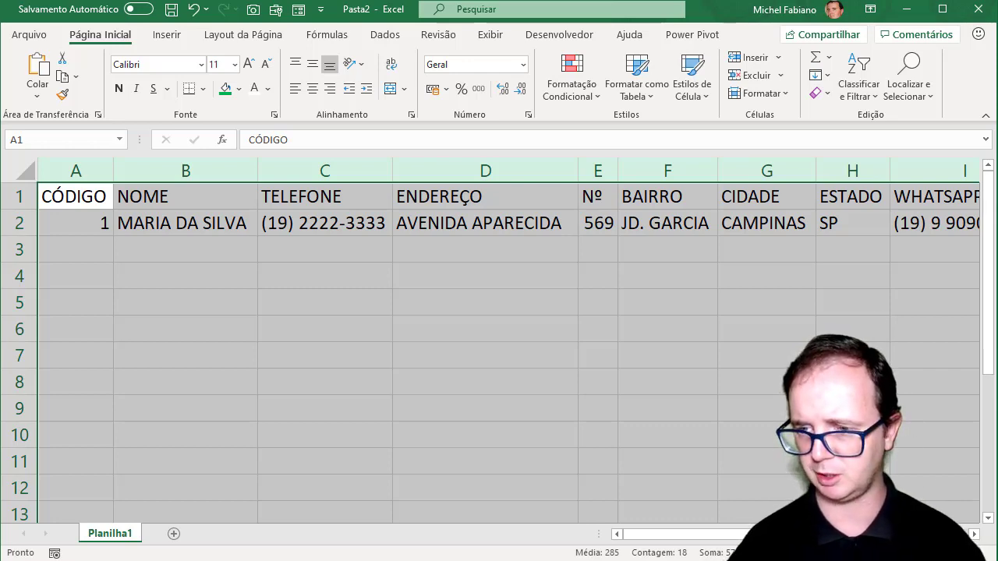
pyautogui.scroll(-2, 437, 340)
pyautogui.click(437, 340)
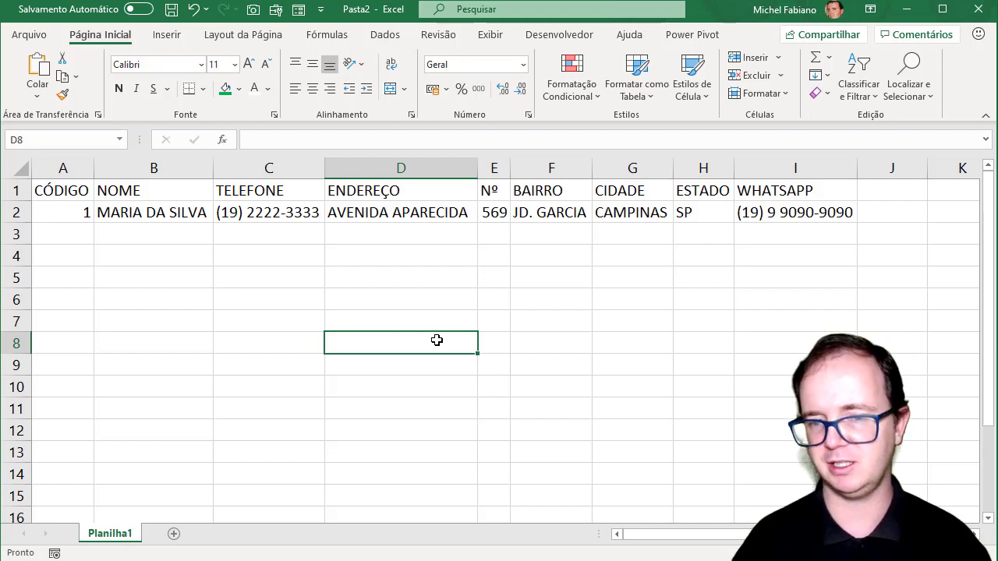
pyautogui.press('Up')
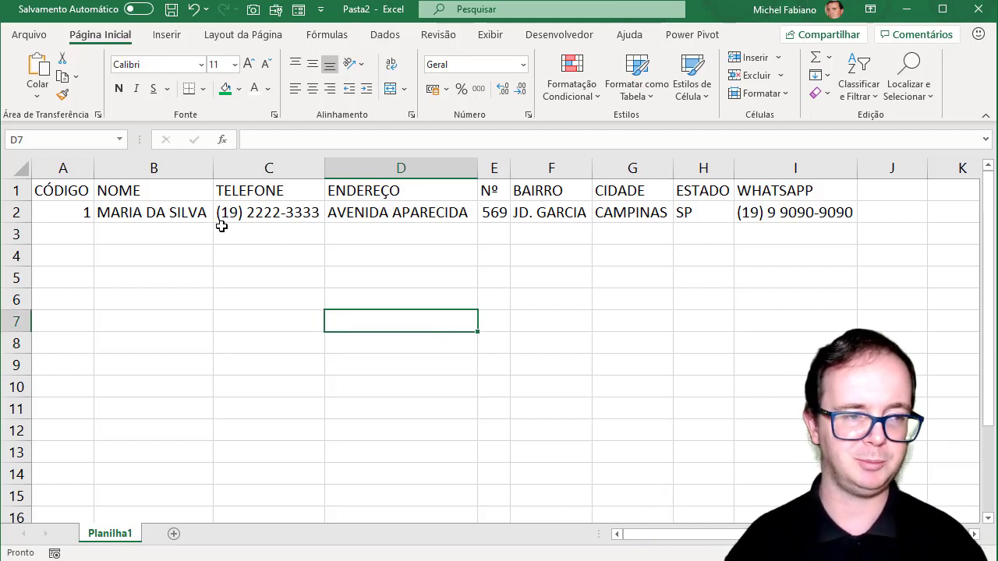
# Format the range A1:I2 as a table with headers, using a green style from the Média group.
pyautogui.moveTo(59, 192); pyautogui.dragTo(754, 205)
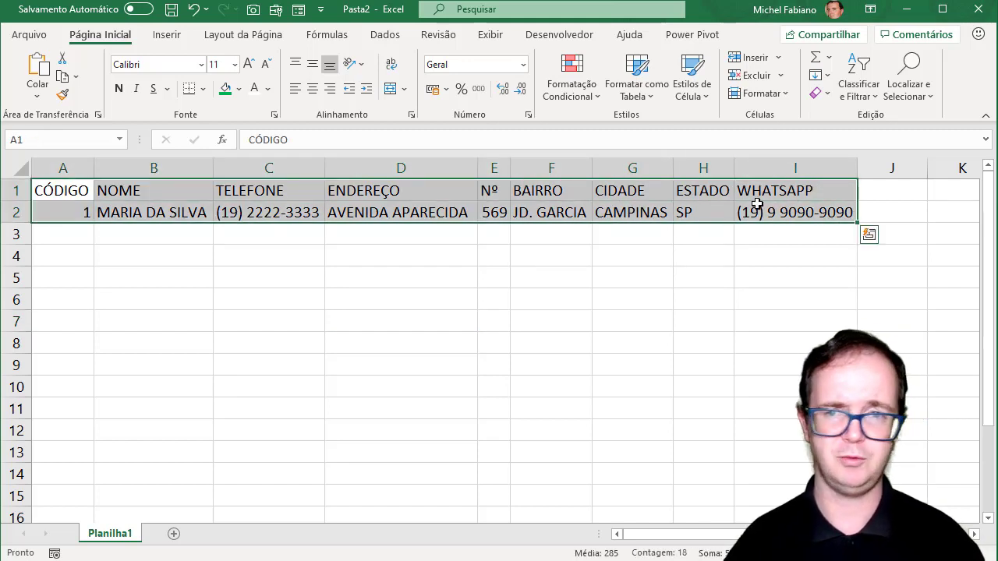
pyautogui.click(646, 92)
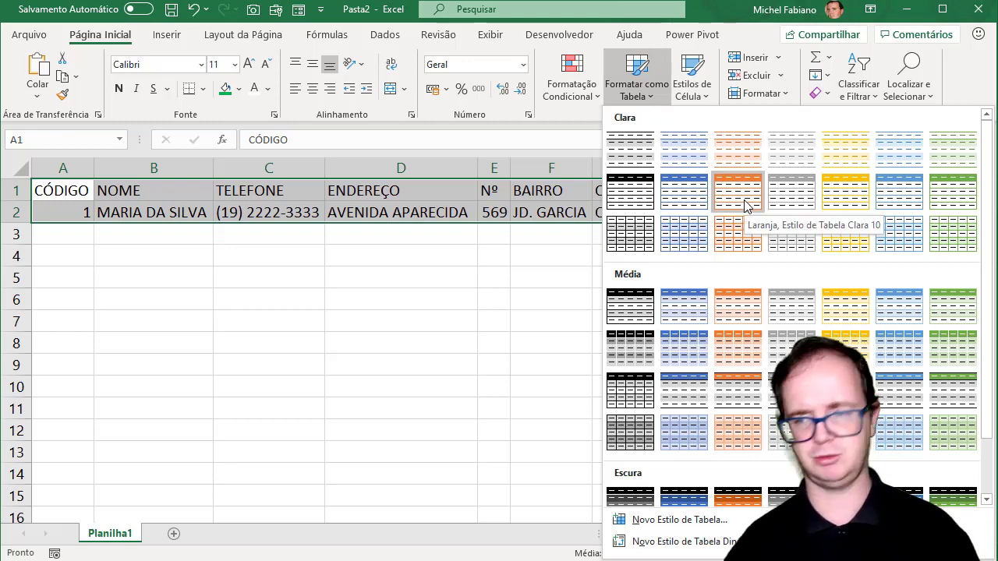
pyautogui.click(938, 305)
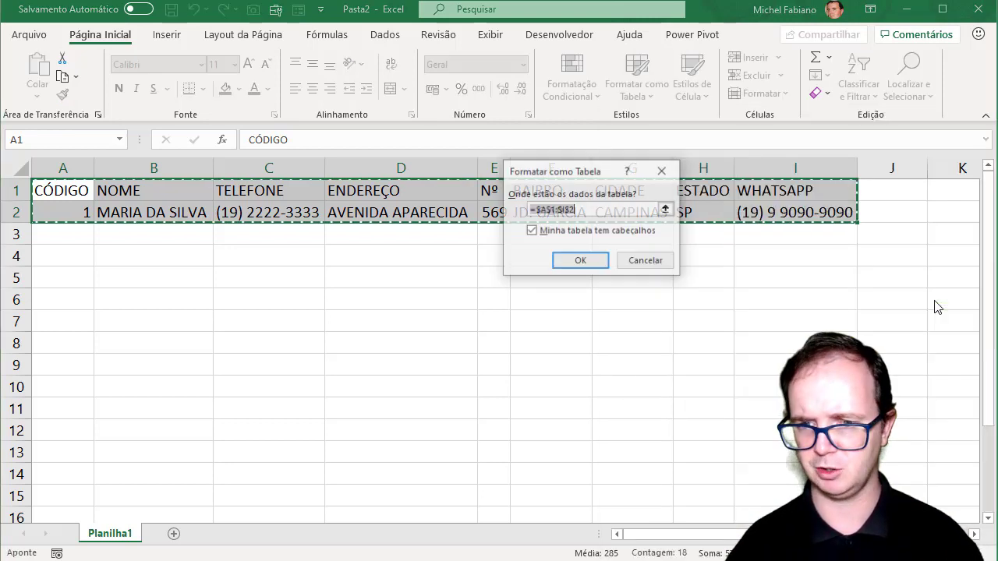
pyautogui.click(602, 265)
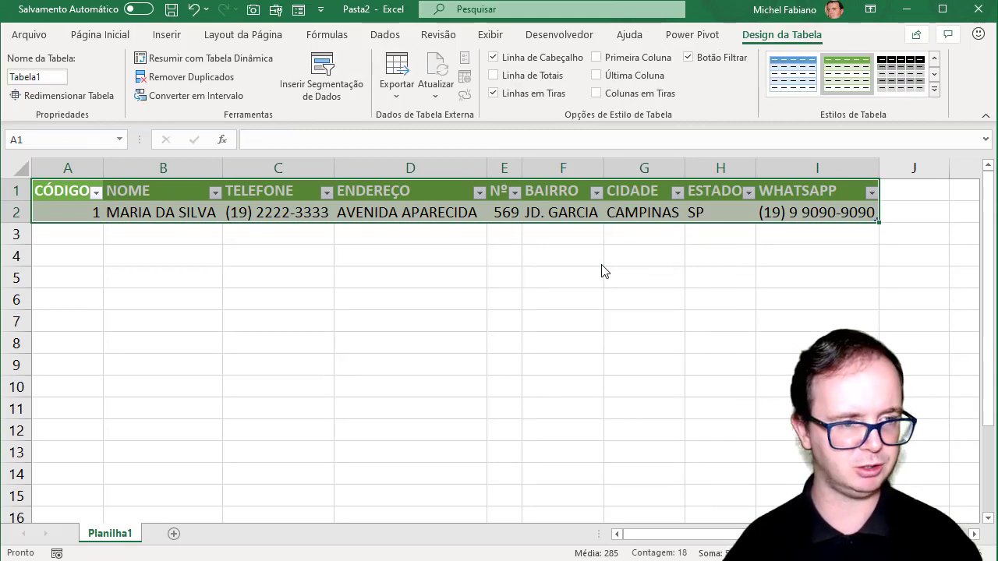
# Enter a test customer name in B3 just below the table and check the code formula in A3.
pyautogui.click(210, 232)
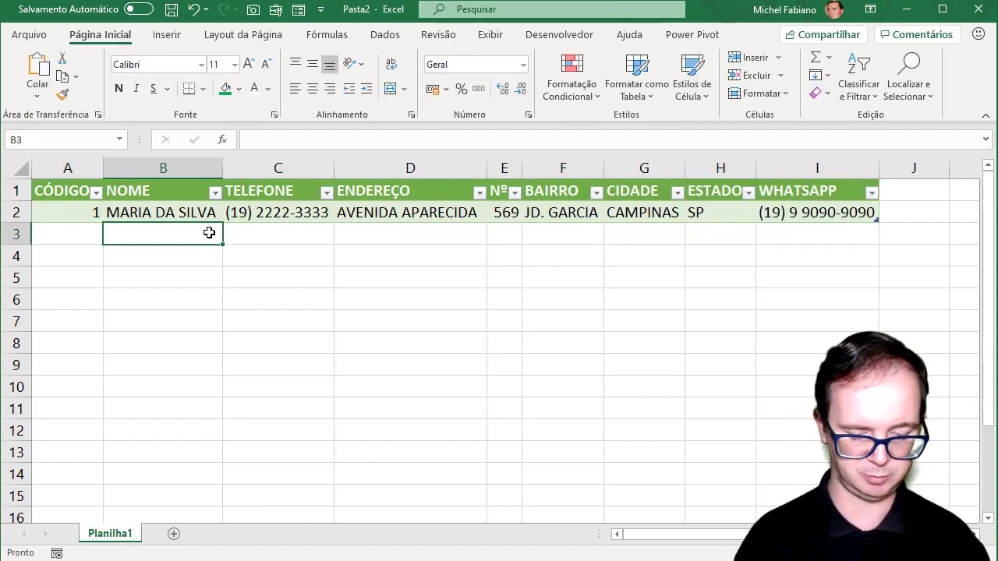
pyautogui.write('JOSÉ DA SILV')
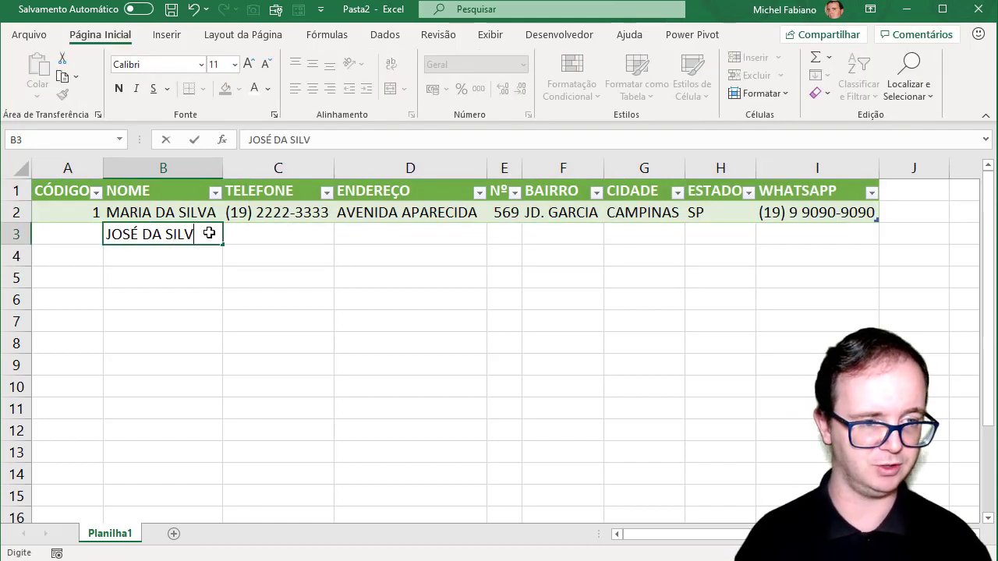
pyautogui.write('A')
pyautogui.press('Return')
pyautogui.click(209, 232)
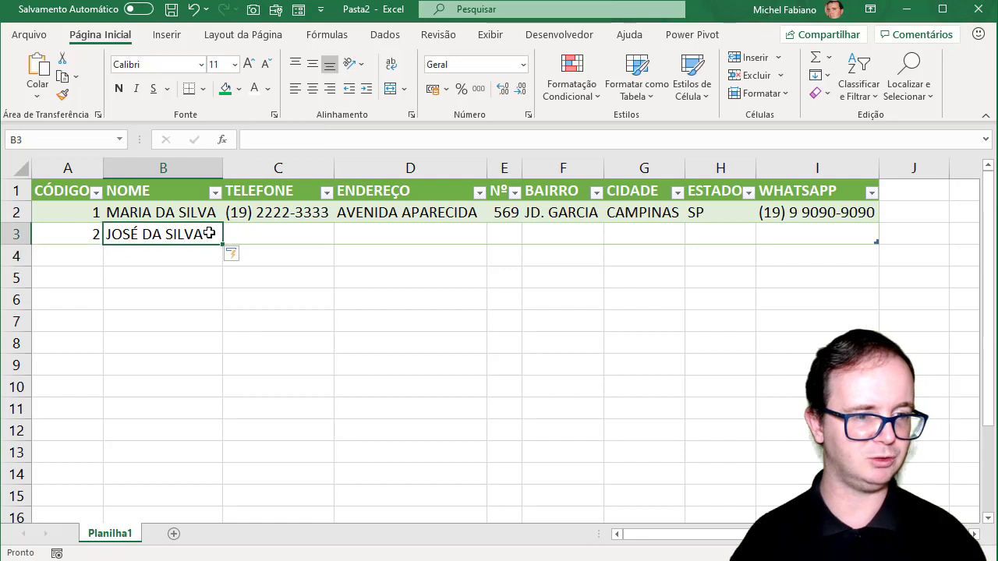
pyautogui.press('Left')
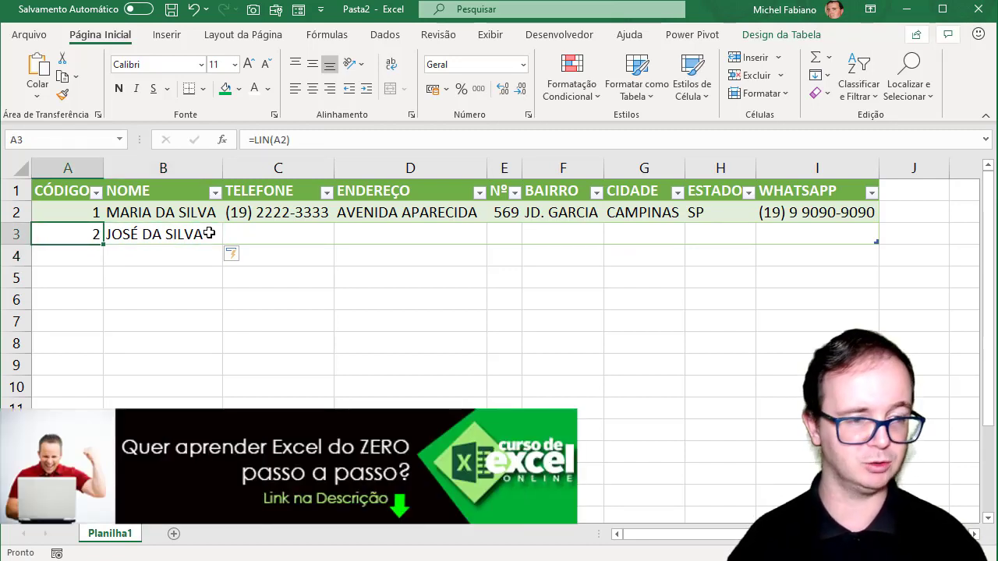
# Clear the test name in B3 and the code in A3.
pyautogui.press('Right')
pyautogui.press('Delete')
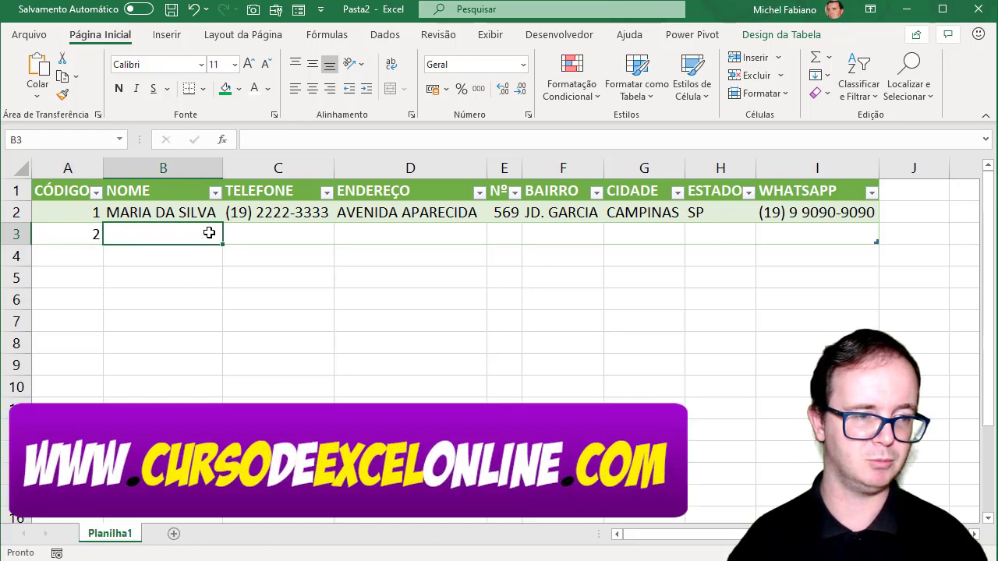
pyautogui.press('Left')
pyautogui.press('Delete')
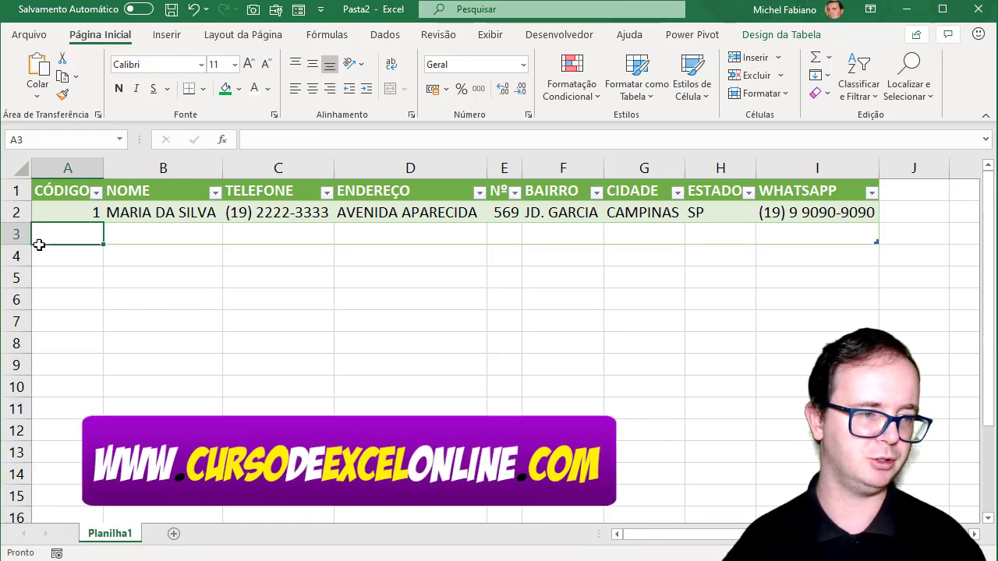
# Undo the clearing of row 3 and the test entry that extended the table.
pyautogui.click(189, 13)
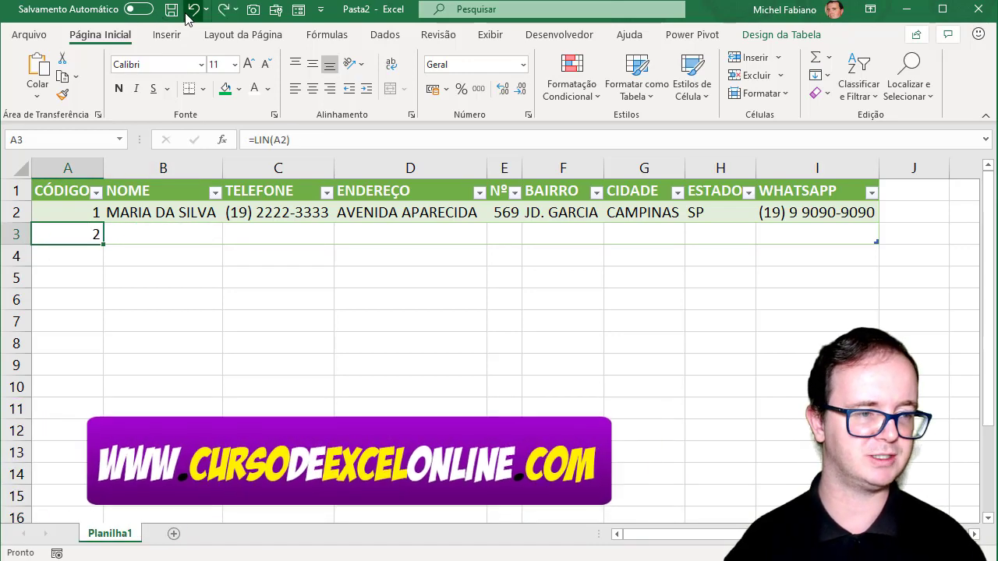
pyautogui.click(188, 13)
pyautogui.click(189, 12)
pyautogui.click(188, 12)
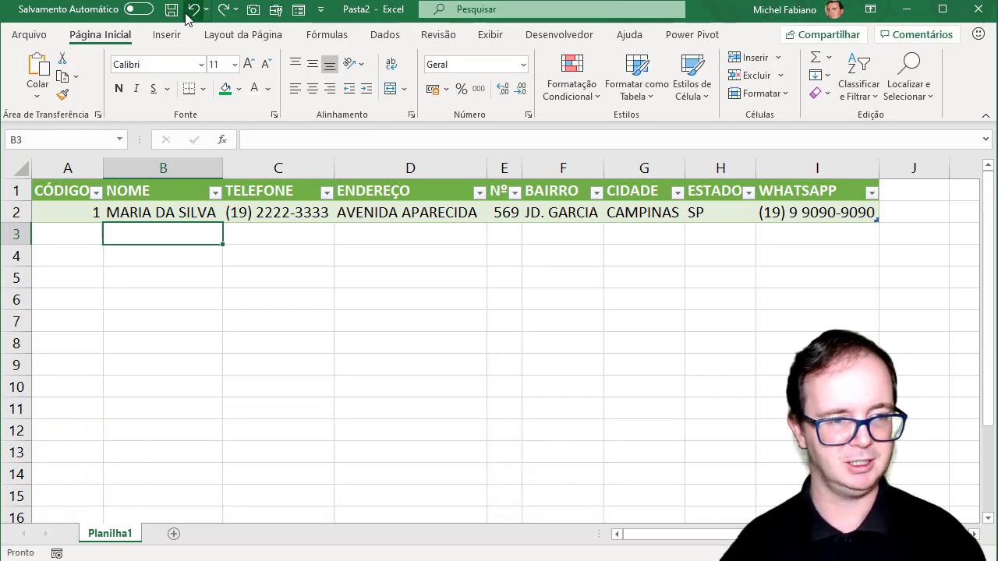
# Open the data-entry form for the customer table and move its window clear of the first columns.
pyautogui.click(163, 194)
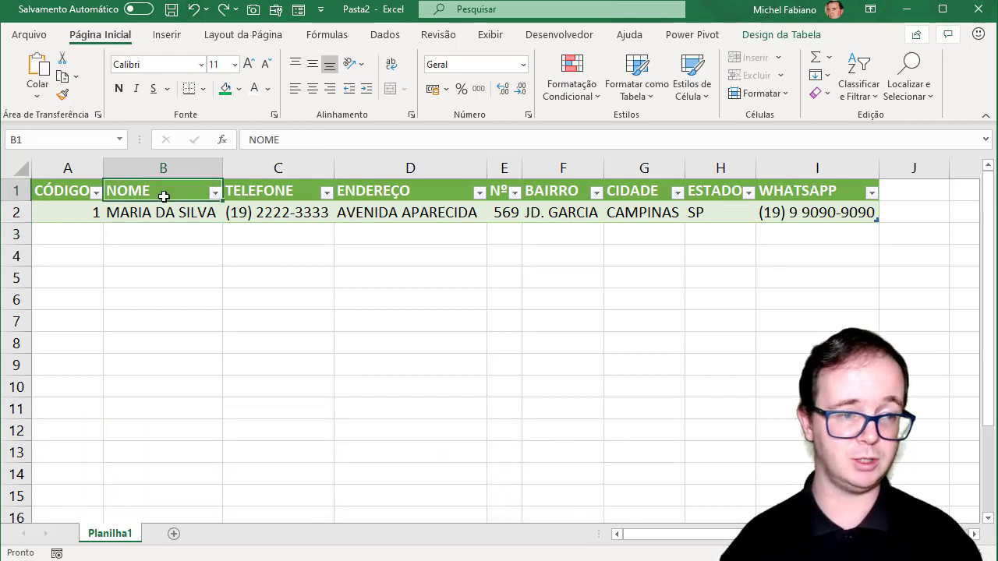
pyautogui.click(299, 10)
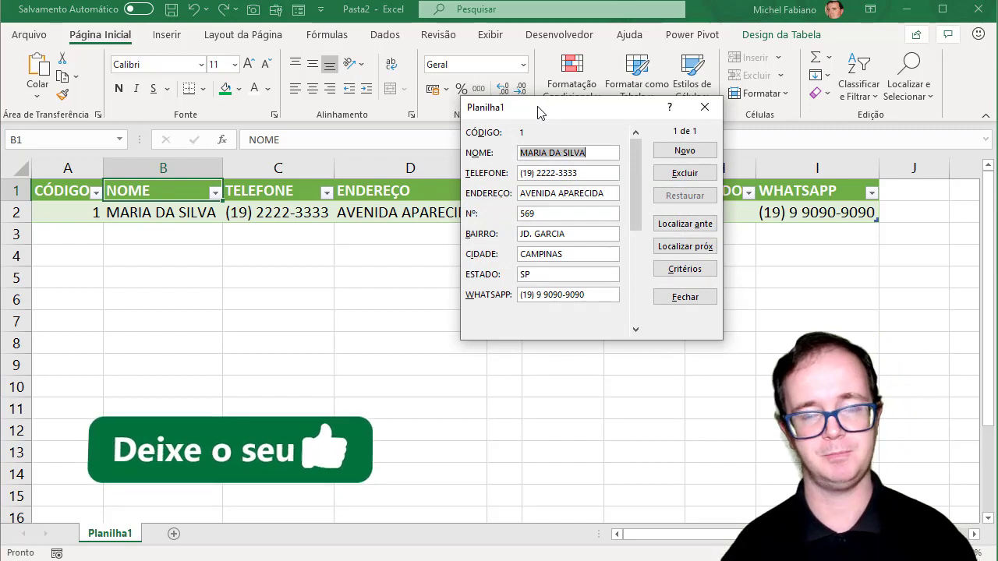
pyautogui.moveTo(563, 126); pyautogui.dragTo(393, 154)
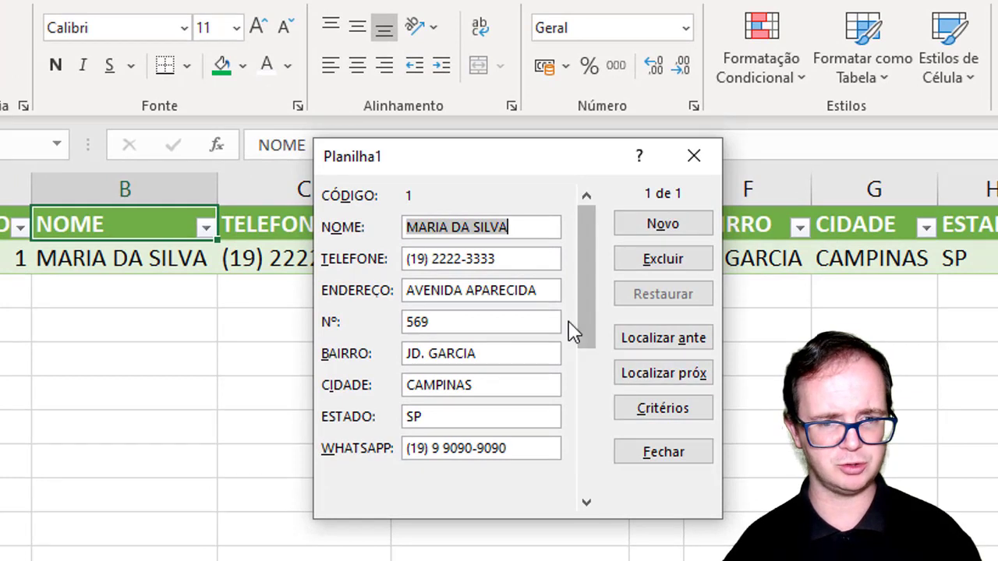
pyautogui.moveTo(569, 322); pyautogui.dragTo(568, 249)
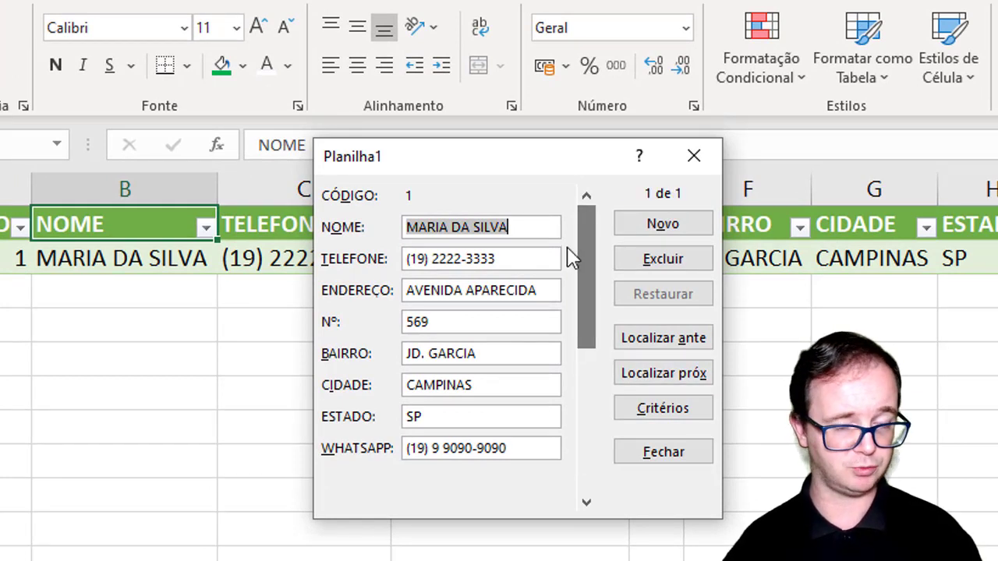
# Start a new record in the form and enter the second customer's full name under NOME.
pyautogui.click(675, 223)
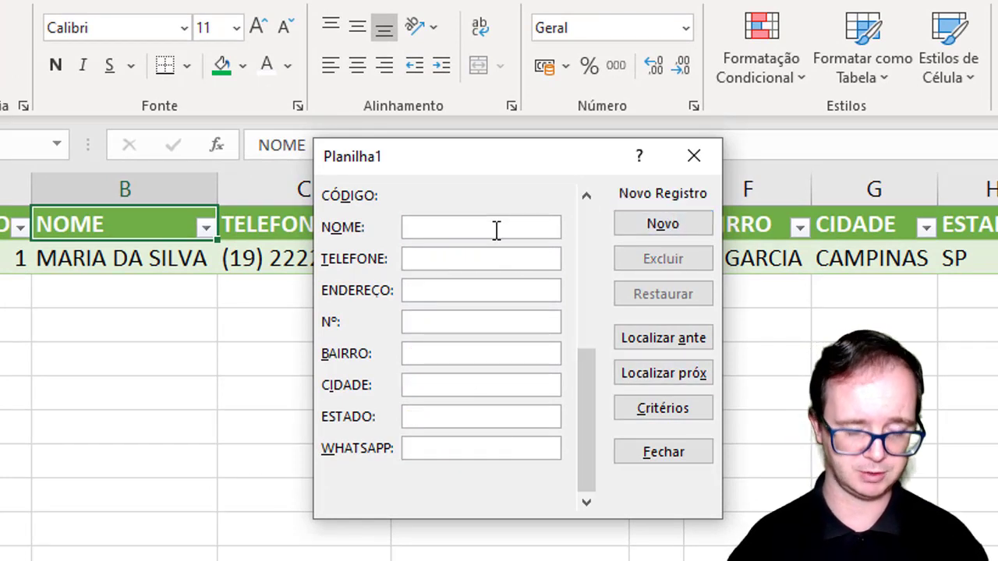
pyautogui.write('RICARDO DOS')
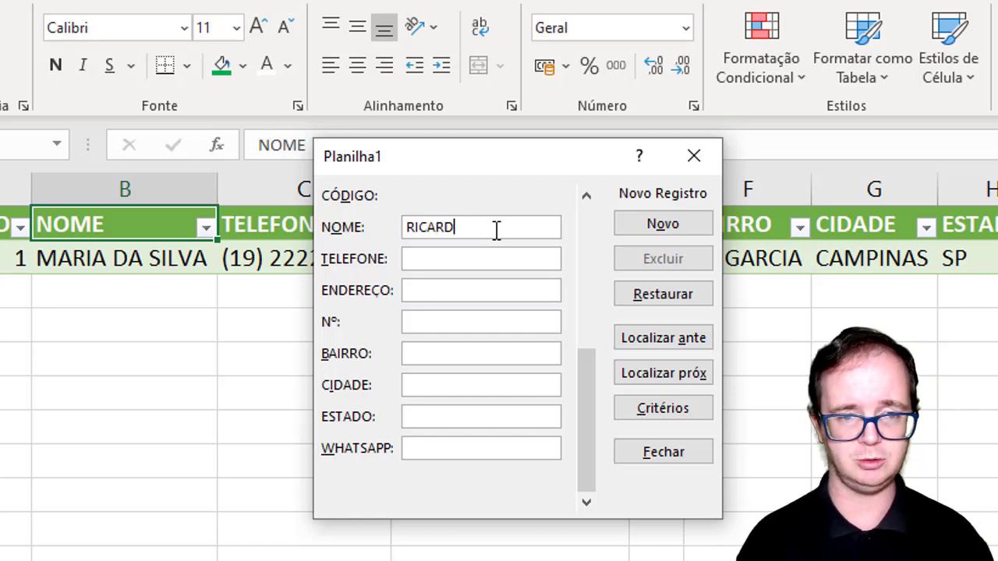
pyautogui.write(' SANT')
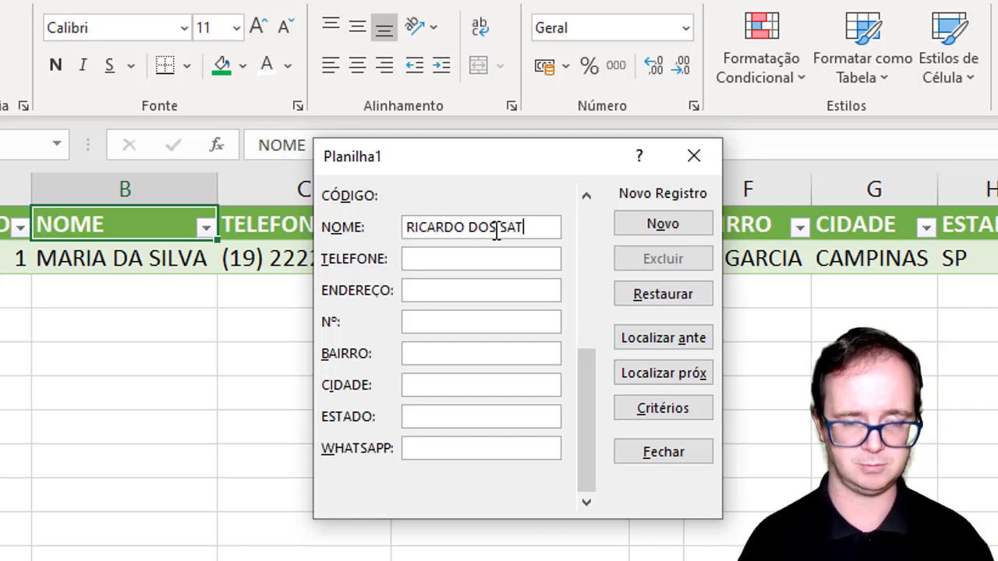
pyautogui.press('BackSpace')
pyautogui.write('NTOS')
pyautogui.press('Tab')
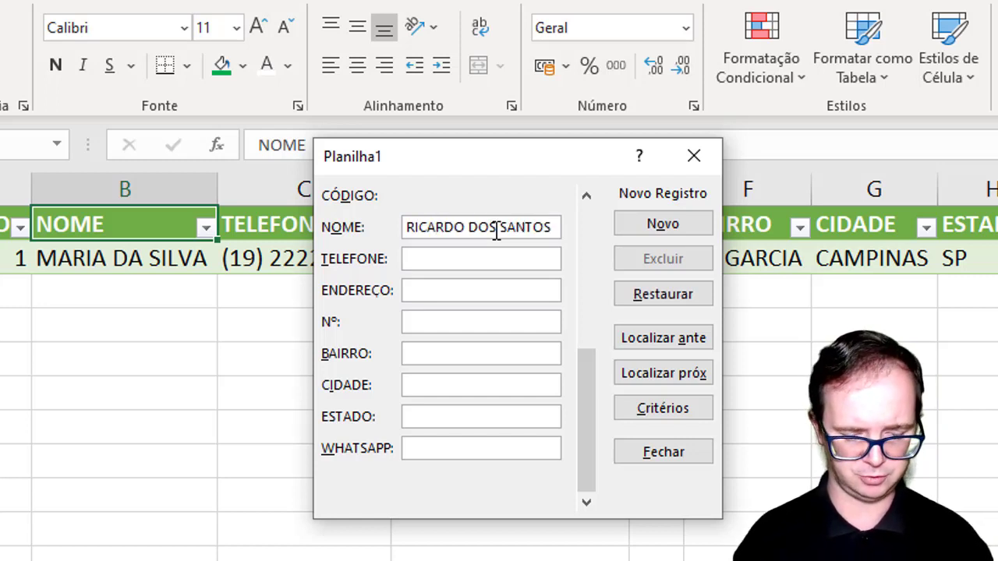
# Enter the second customer's phone number under TELEFONE in the new record.
pyautogui.write('(19')
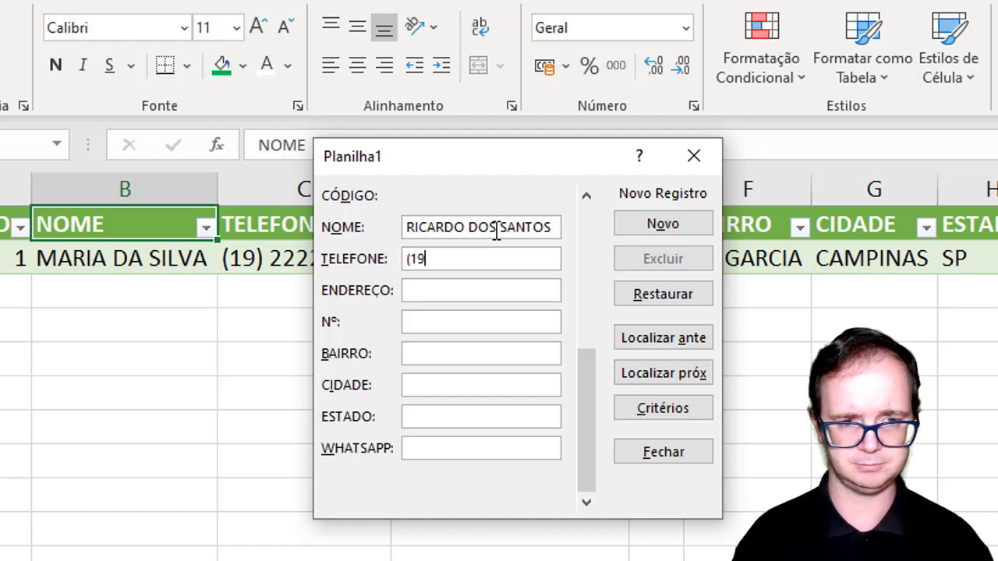
pyautogui.write(') 3')
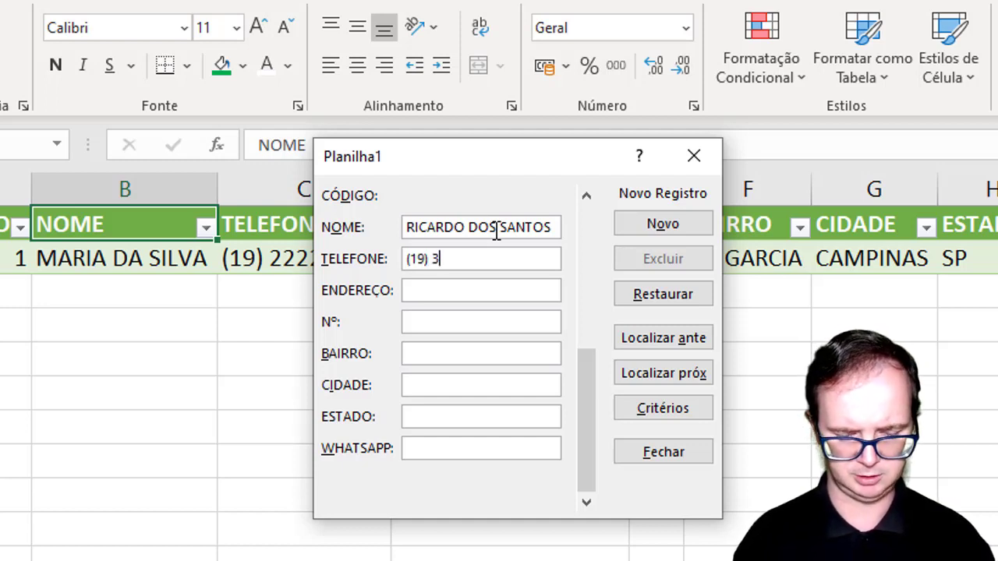
pyautogui.write('030-3030')
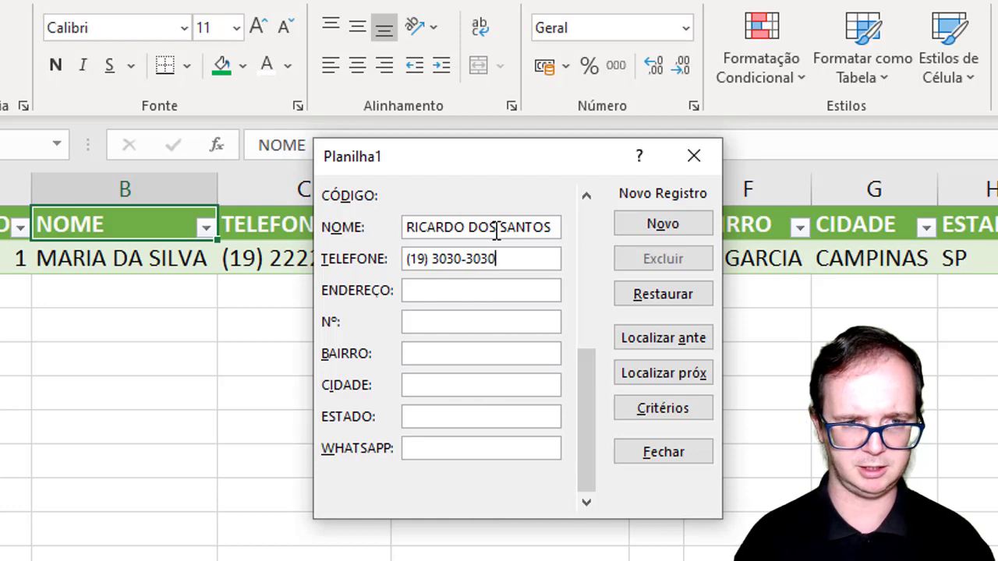
# Fill in the second customer's street address under ENDEREÇO and the house number under Nº.
pyautogui.click(473, 290)
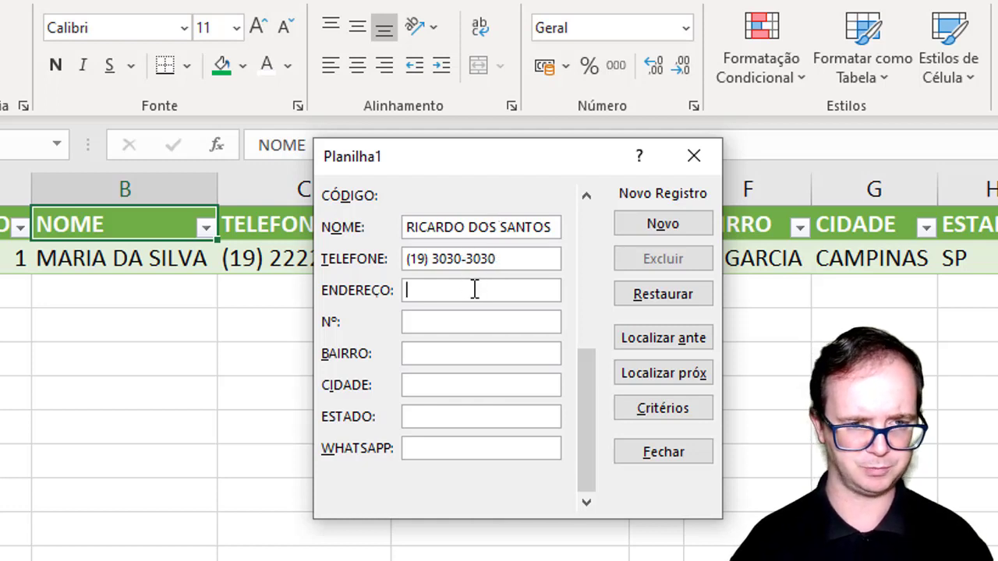
pyautogui.write('RUA D')
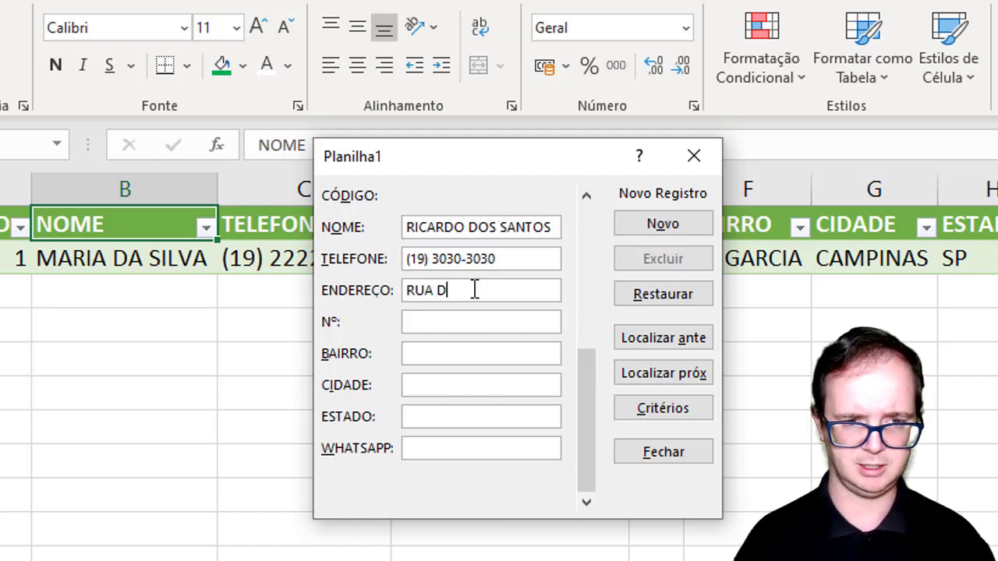
pyautogui.write('AS LARANJEIRAS')
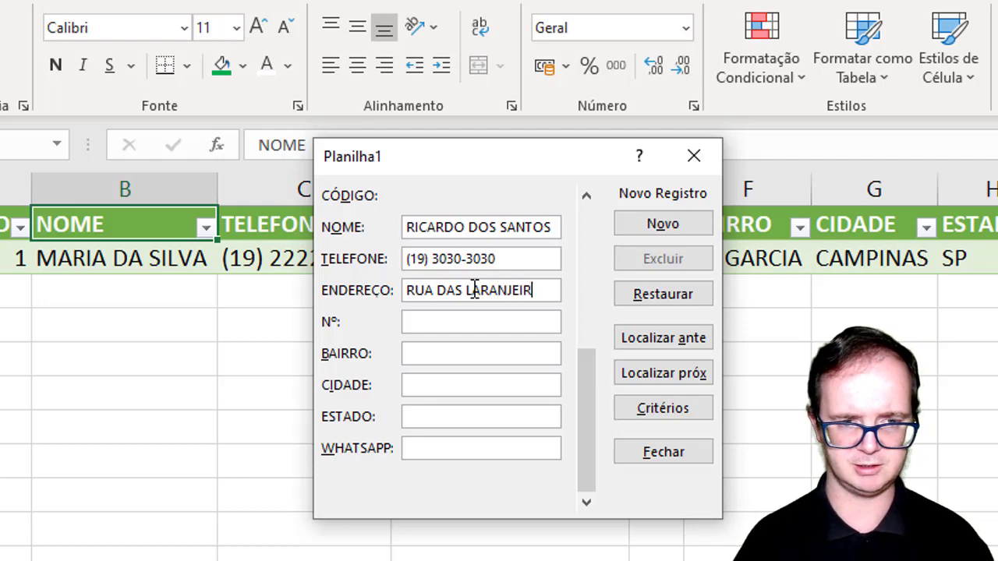
pyautogui.press('Tab')
pyautogui.write('123')
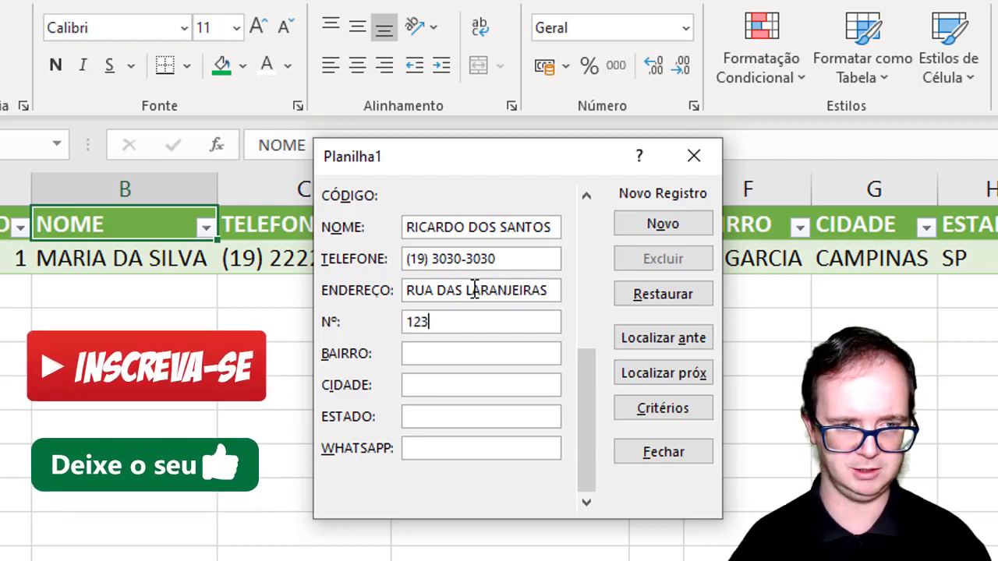
# Complete the second customer's location with BAIRRO CENTRO, CIDADE CAMPINAS and ESTADO SP.
pyautogui.press('Tab')
pyautogui.write('CENTRO')
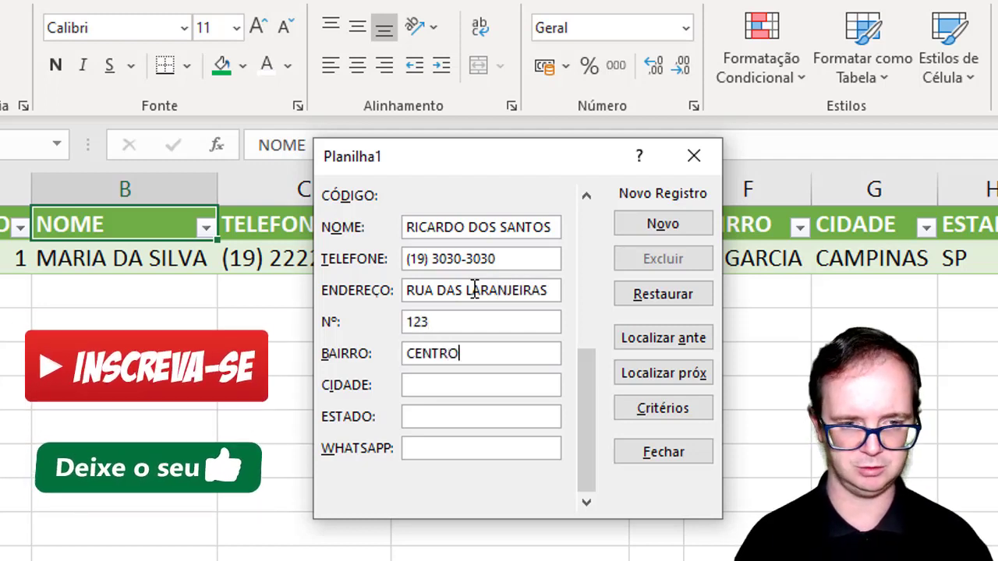
pyautogui.press('Tab')
pyautogui.write('CAMPINAS')
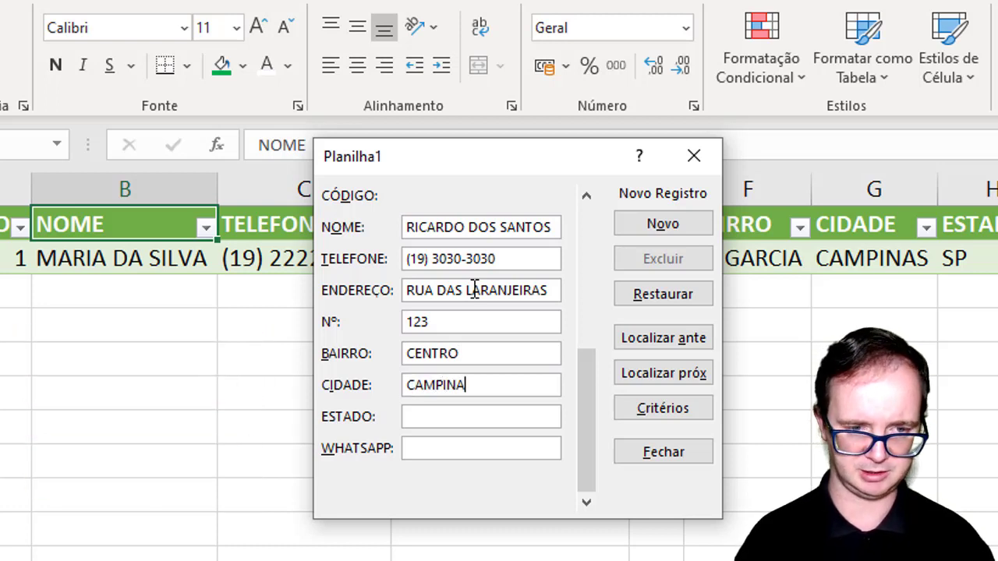
pyautogui.press('Tab')
pyautogui.write('SP')
# Enter the second customer's mobile number under WHATSAPP and add the record to the table.
pyautogui.press('Tab')
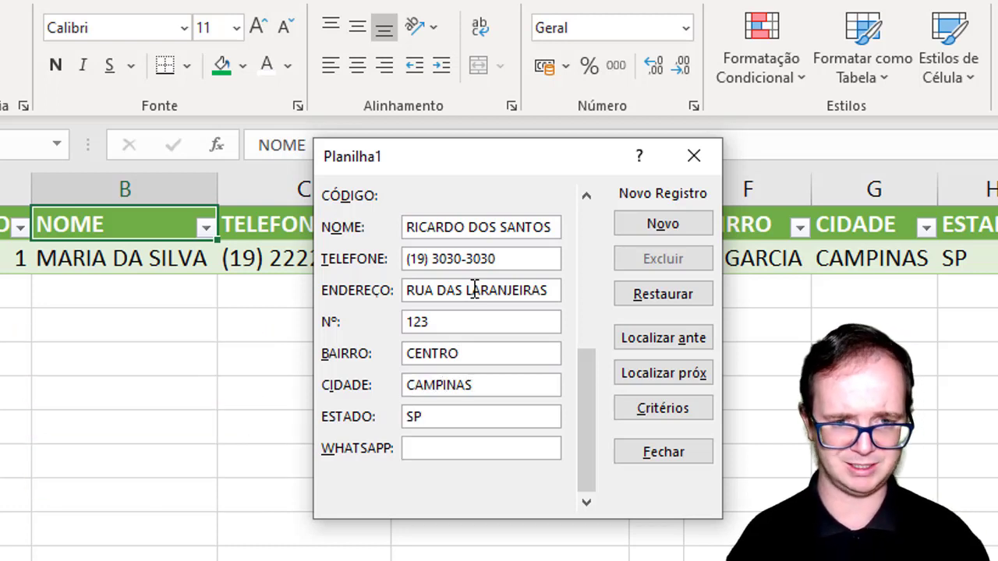
pyautogui.write('(1')
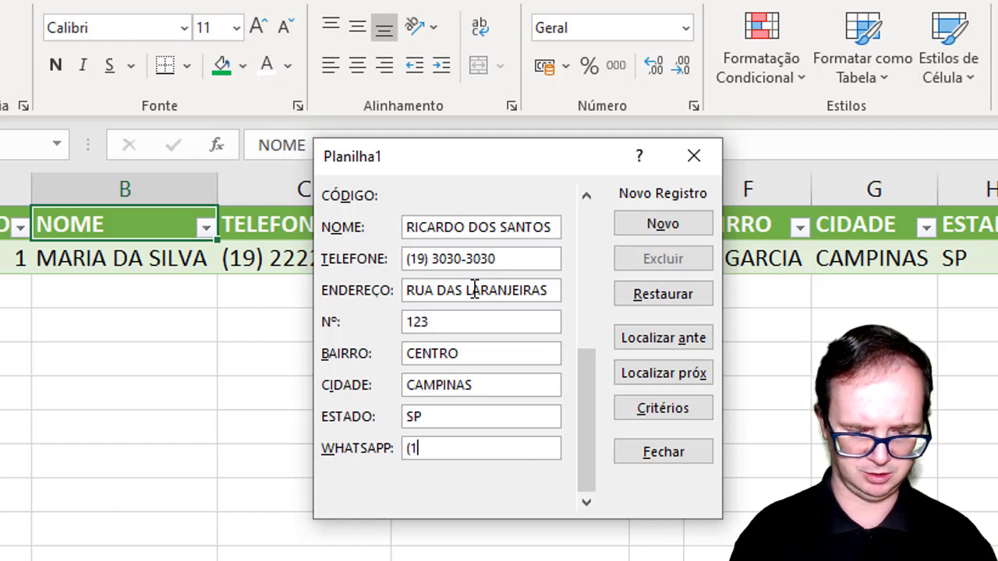
pyautogui.write('9) 9')
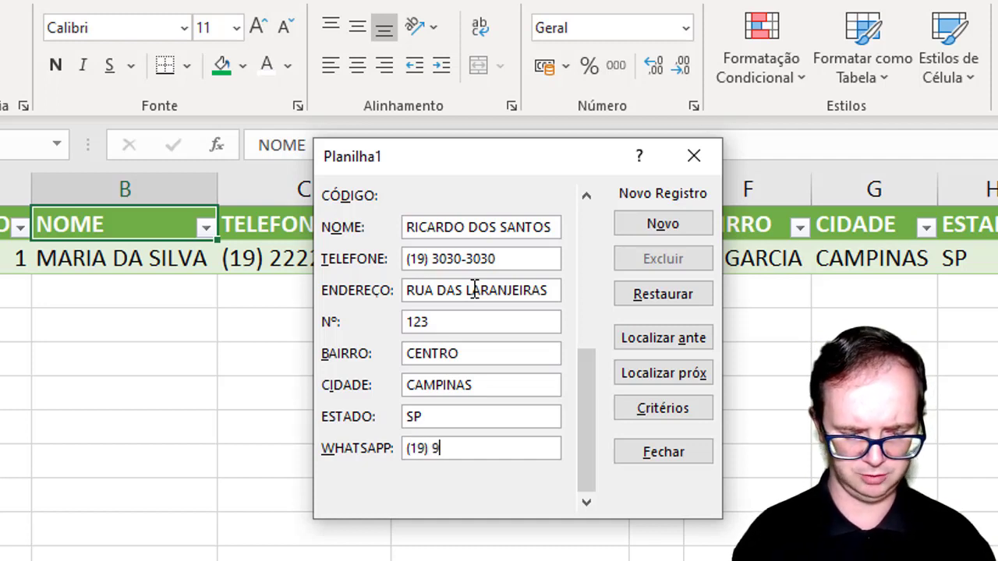
pyautogui.write(' 0000')
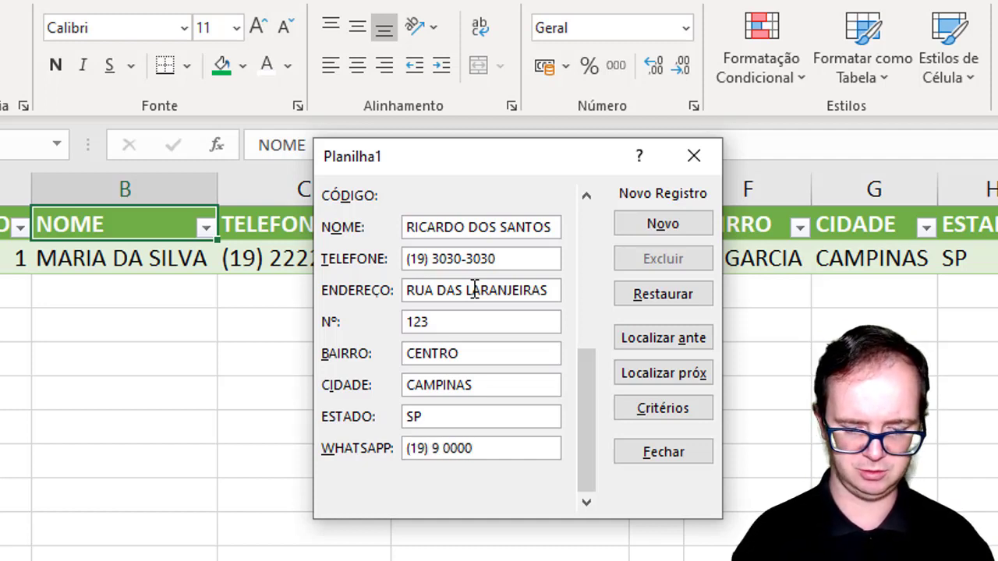
pyautogui.write('-0000')
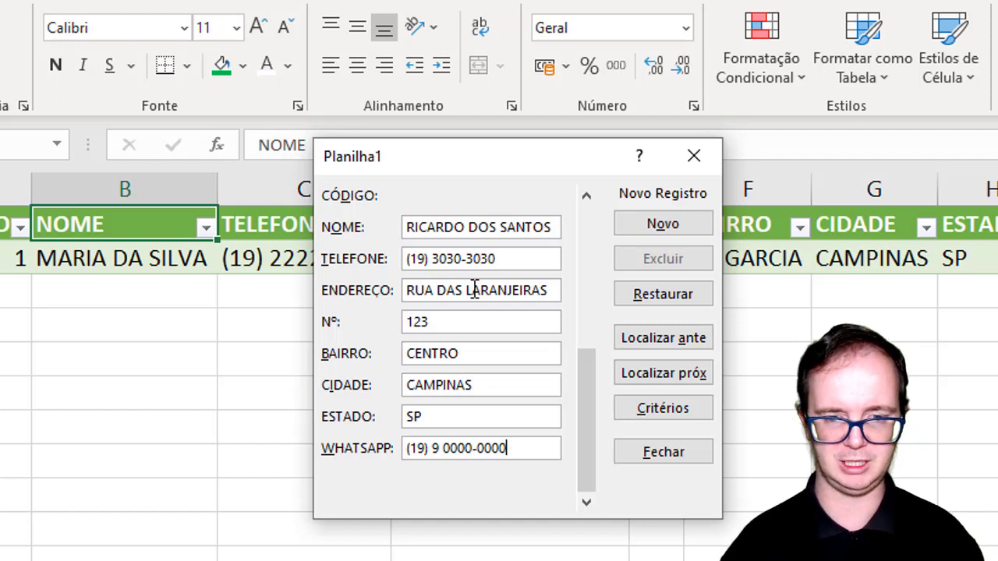
pyautogui.click(663, 225)
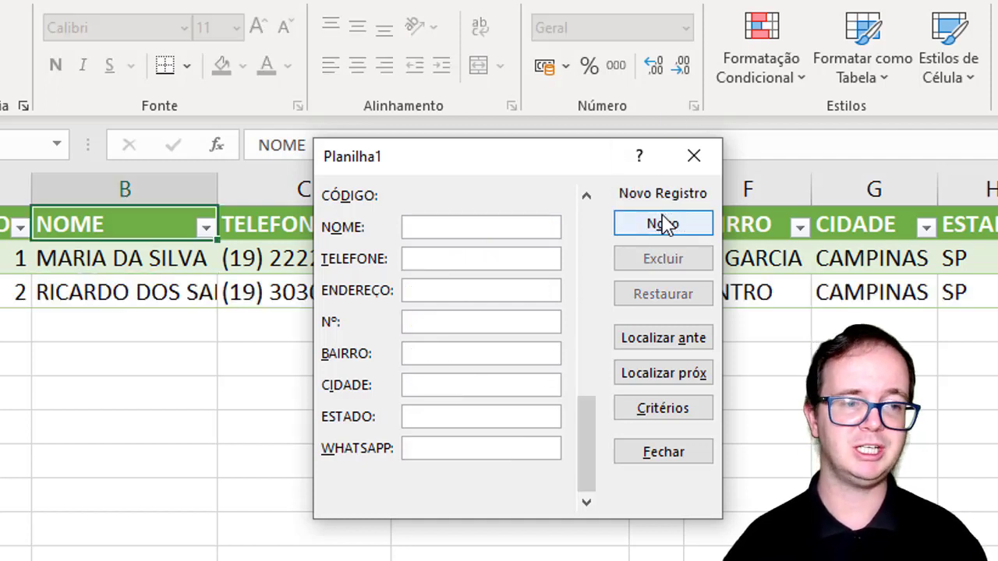
# Browse between the stored customer records and the blank new record in the form.
pyautogui.click(594, 304)
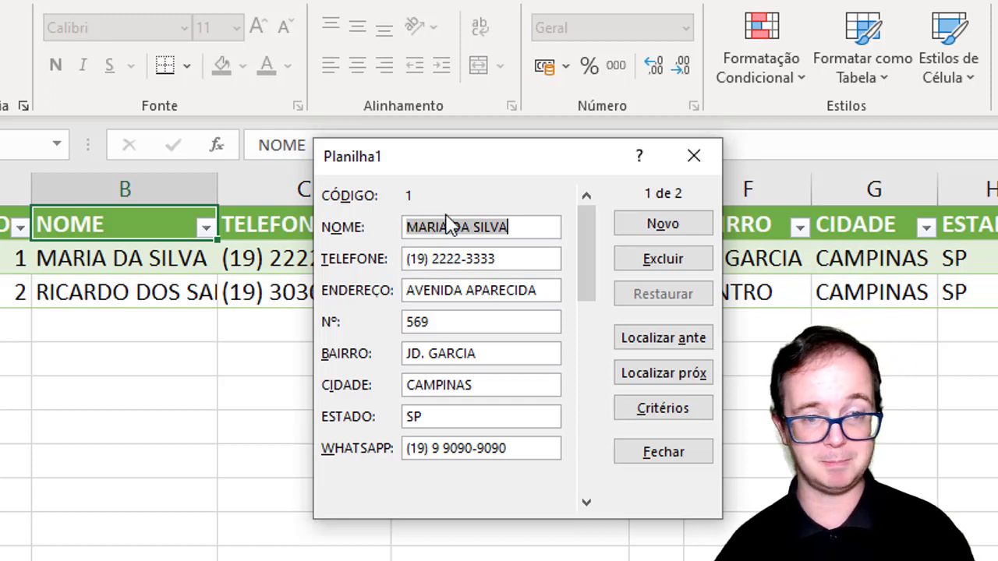
pyautogui.click(585, 322)
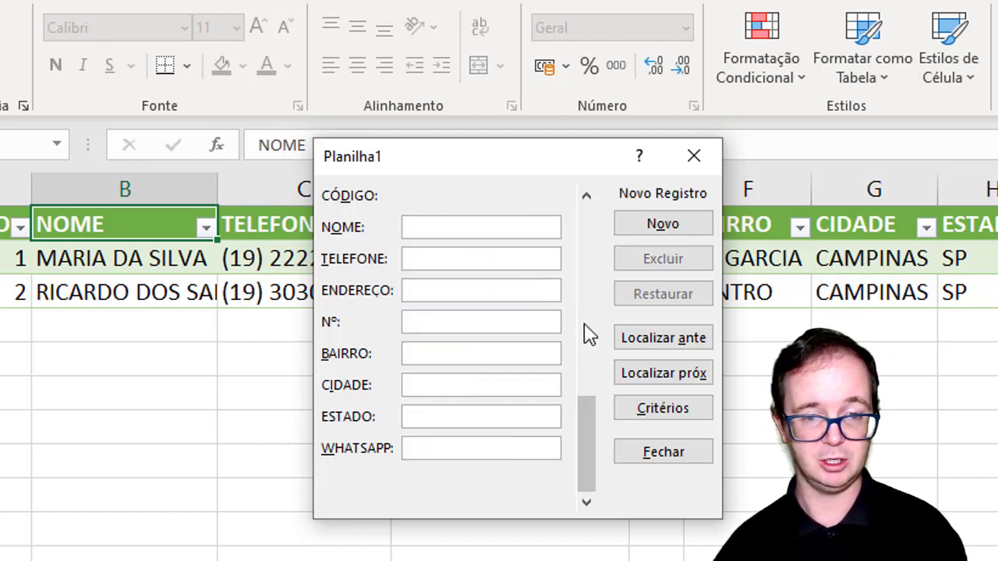
pyautogui.click(585, 327)
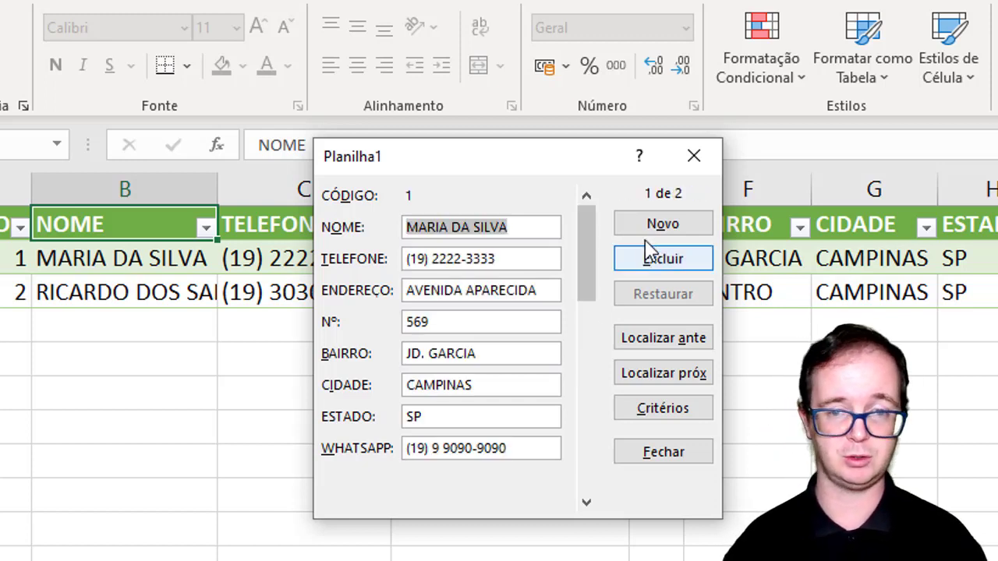
# Start another new record and enter the third customer's full name and phone number.
pyautogui.click(664, 224)
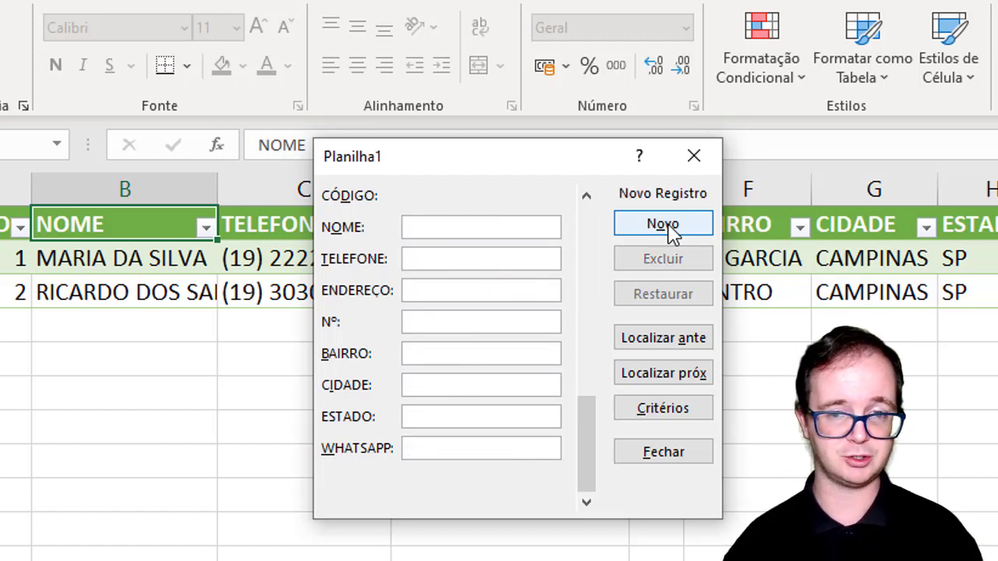
pyautogui.write('JU')
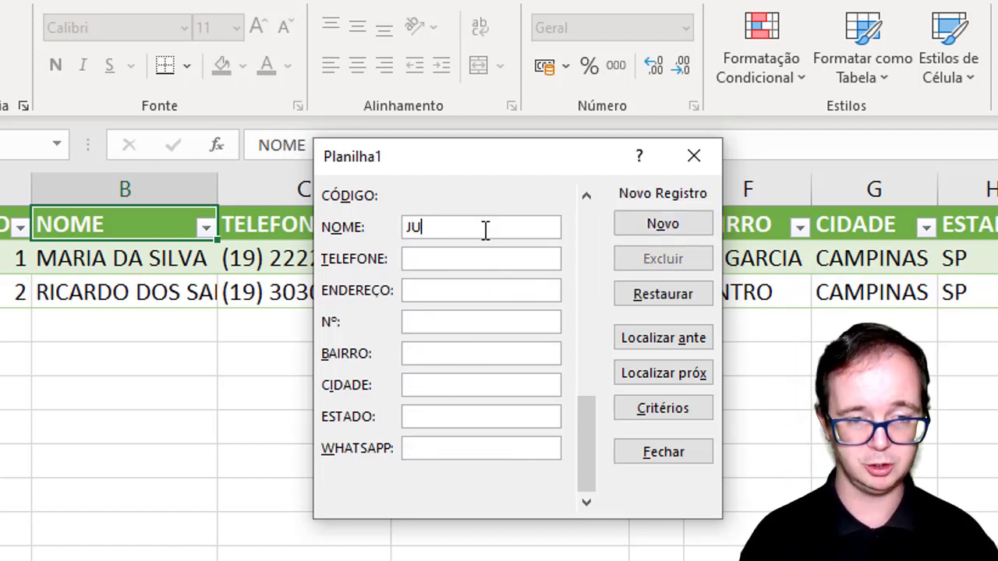
pyautogui.write('LIA SANTOS')
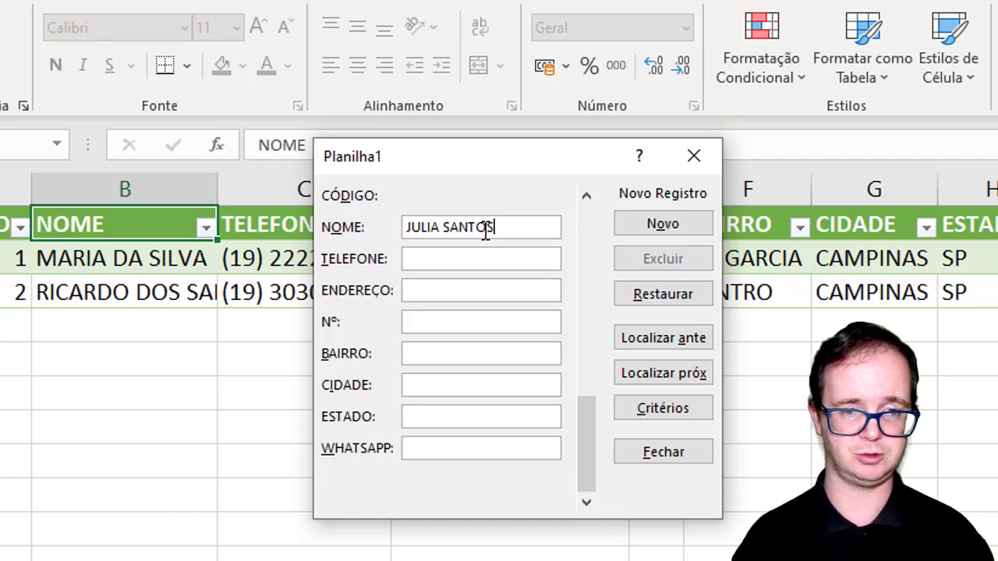
pyautogui.press('Tab')
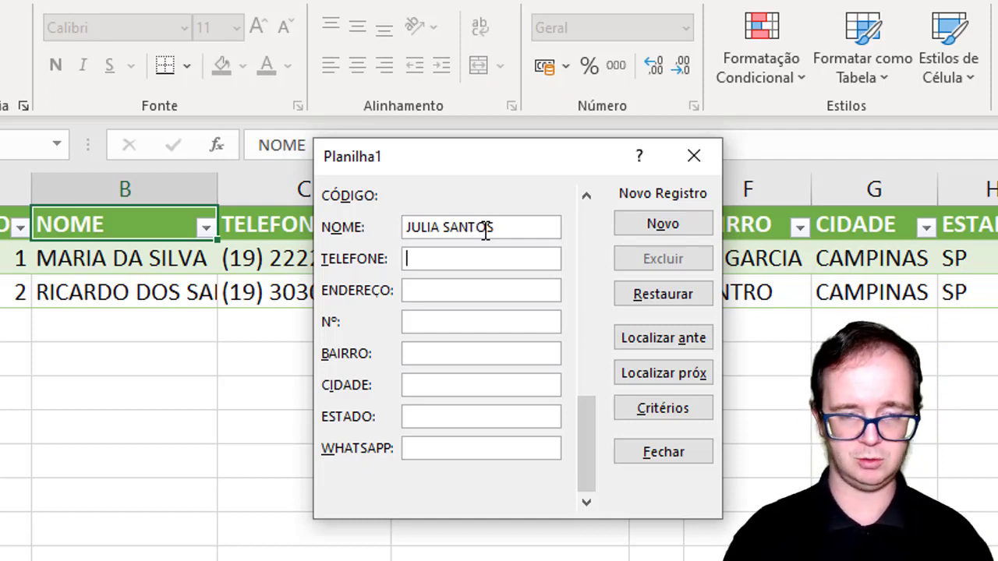
pyautogui.write('(19)')
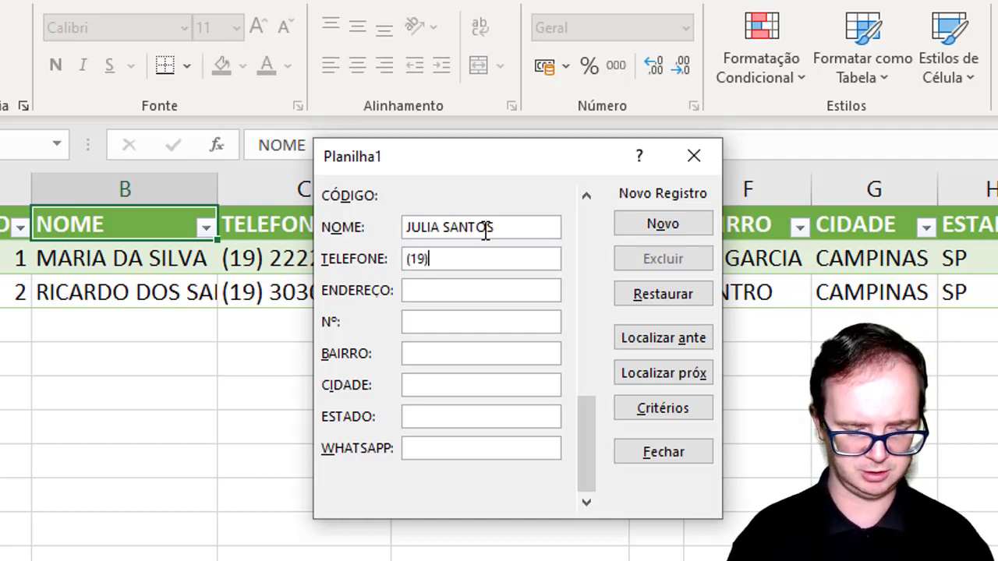
pyautogui.write(' 2323-9090')
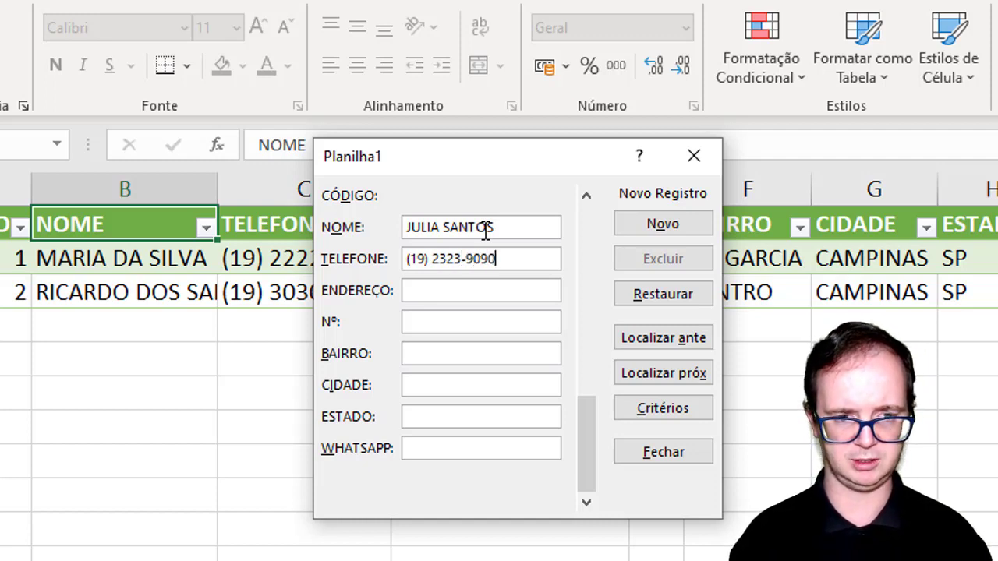
# Fill in the third customer's street address under ENDEREÇO and the house number under Nº.
pyautogui.press('Tab')
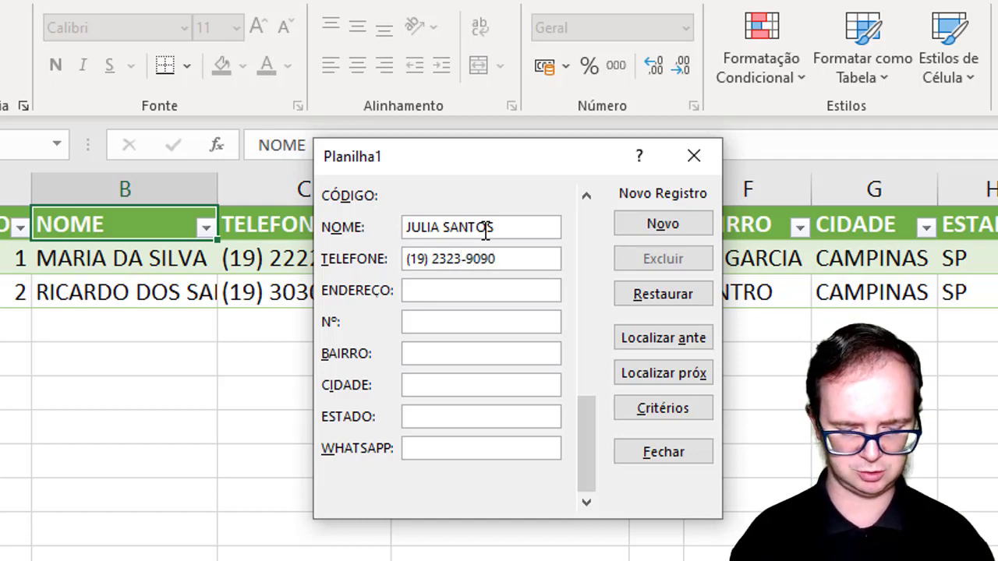
pyautogui.write('AVENIDA ')
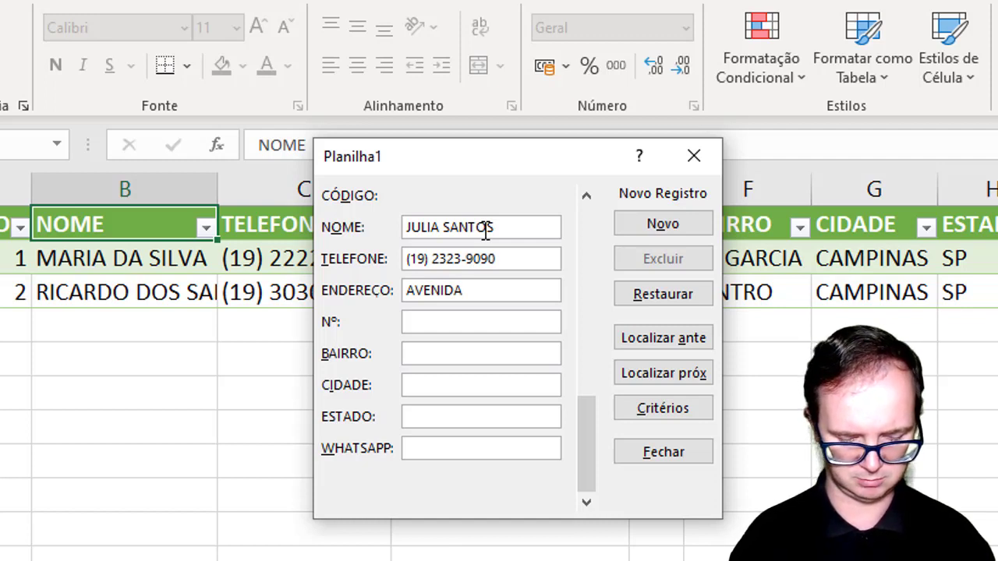
pyautogui.write('15 DE')
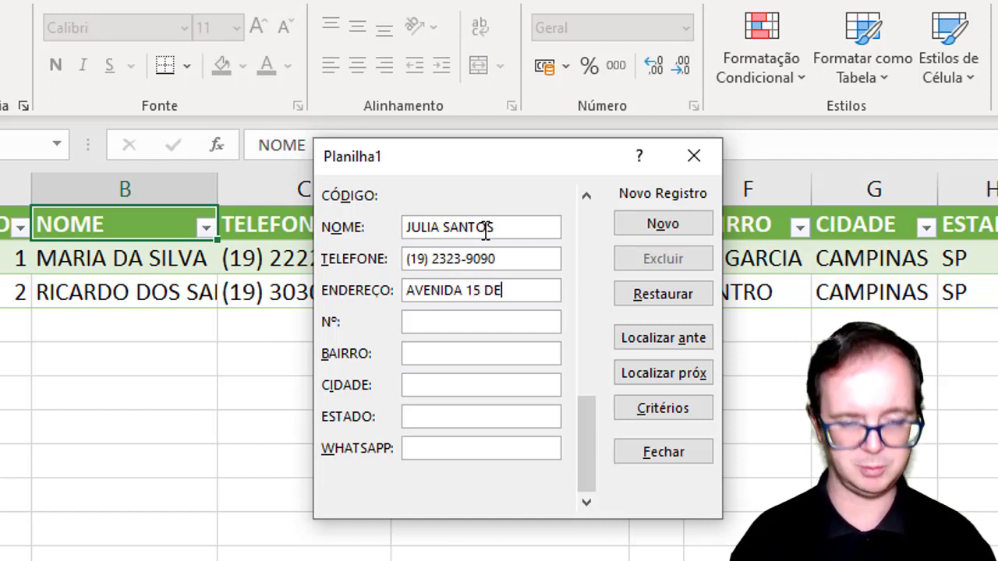
pyautogui.write(' MARCO')
pyautogui.press('Tab')
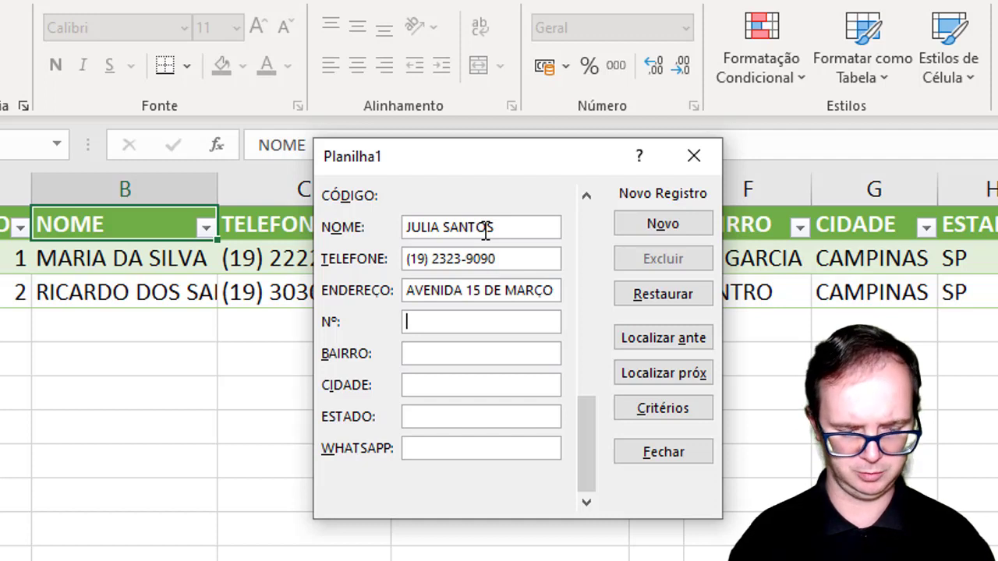
pyautogui.write('1234')
# Complete the third customer's location with BAIRRO CENTRO, CIDADE CAMPINAS and ESTADO SP.
pyautogui.press('Tab')
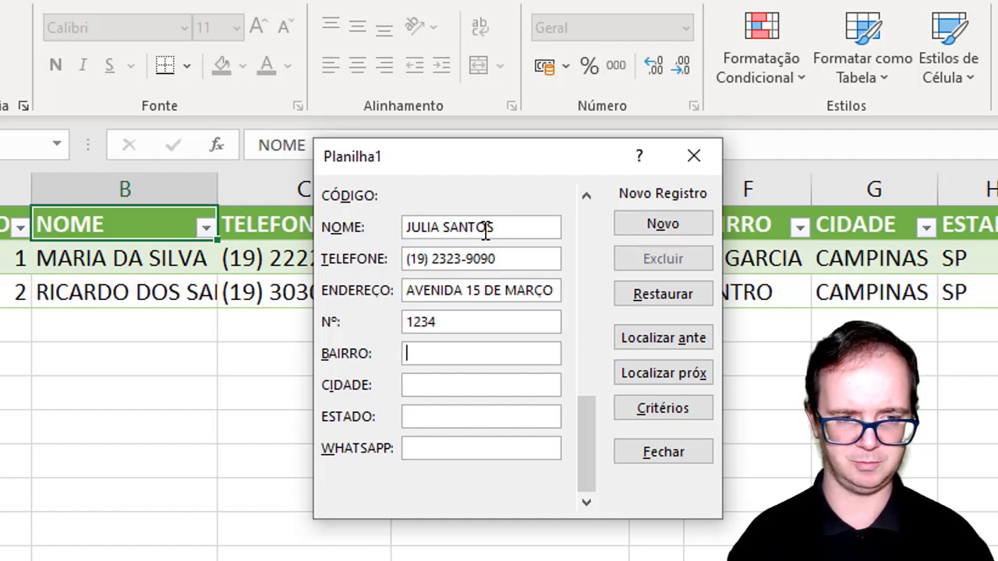
pyautogui.write('CENTRO')
pyautogui.press('Tab')
pyautogui.write('C')
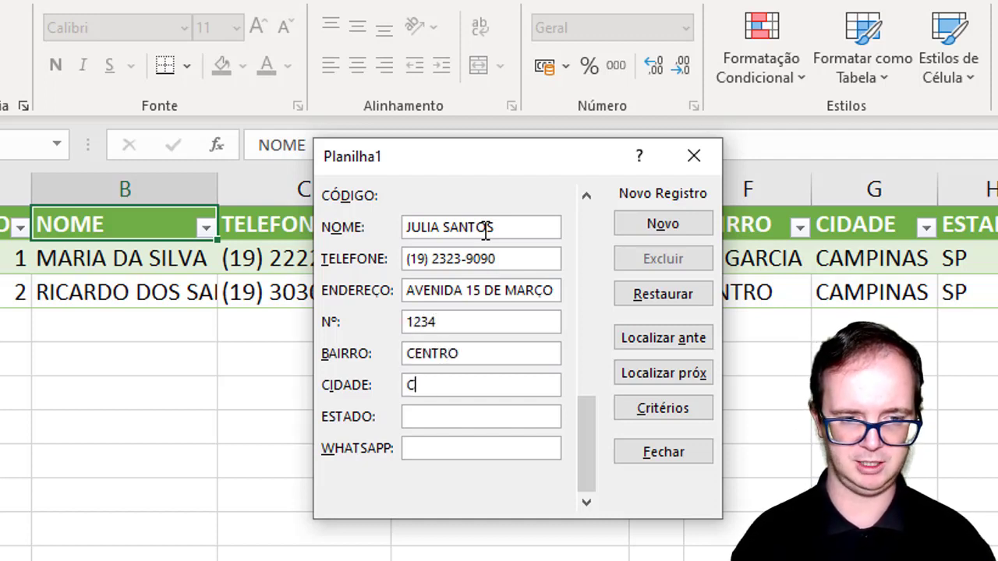
pyautogui.write('AMPINAS')
pyautogui.press('Tab')
pyautogui.write('SP')
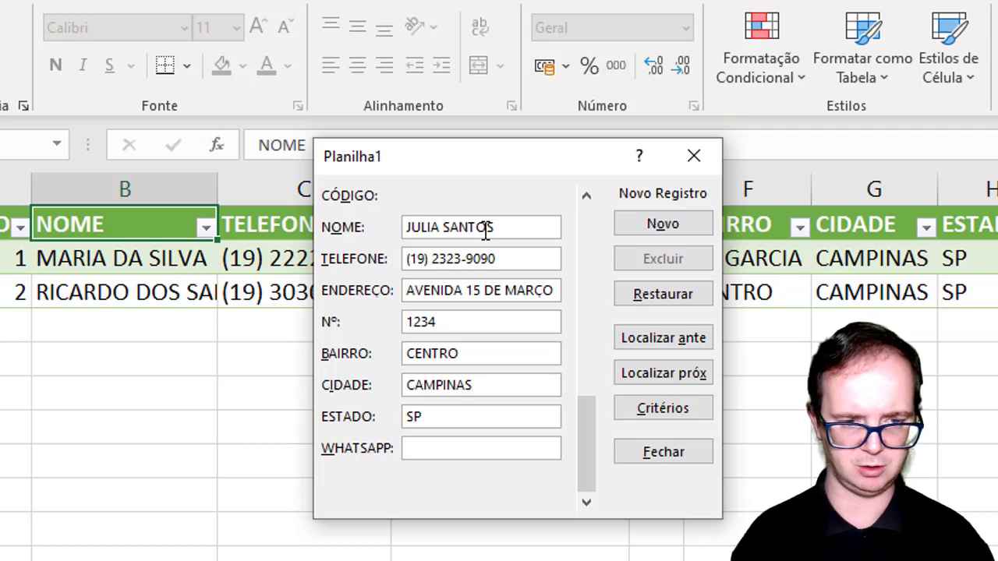
# Enter the third customer's mobile number under WHATSAPP.
pyautogui.press('Tab')
pyautogui.write('(19')
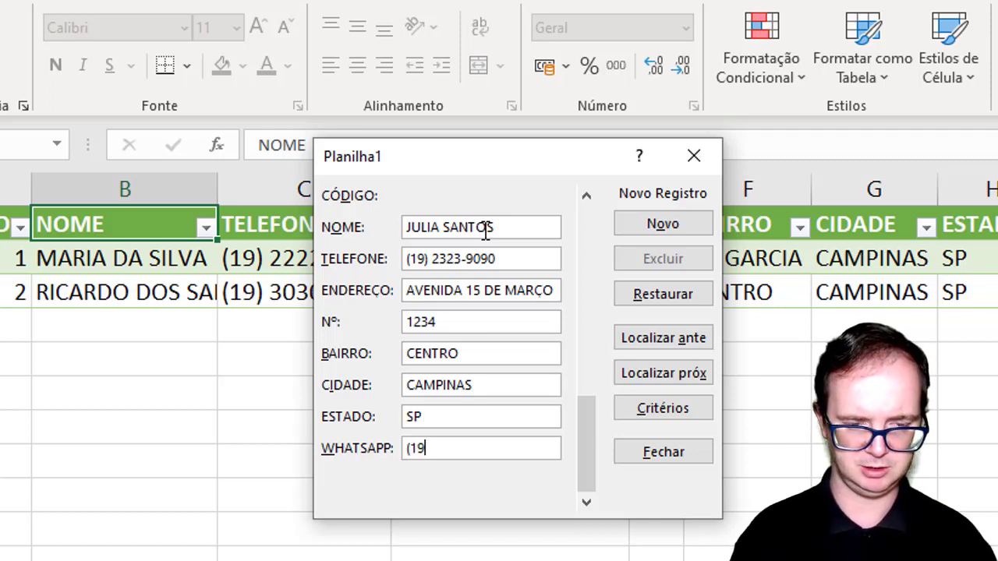
pyautogui.write(') 9090')
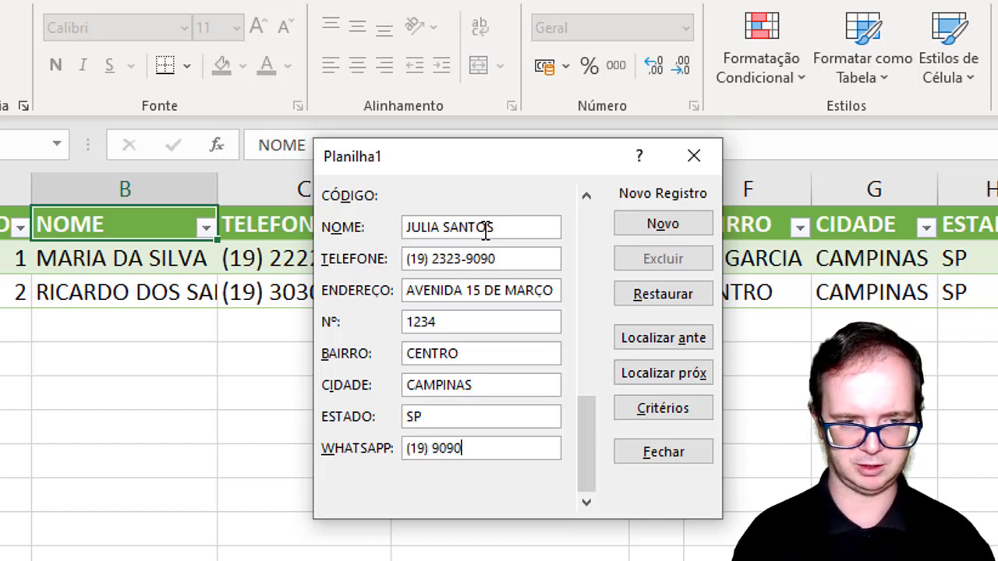
pyautogui.write('9-000')
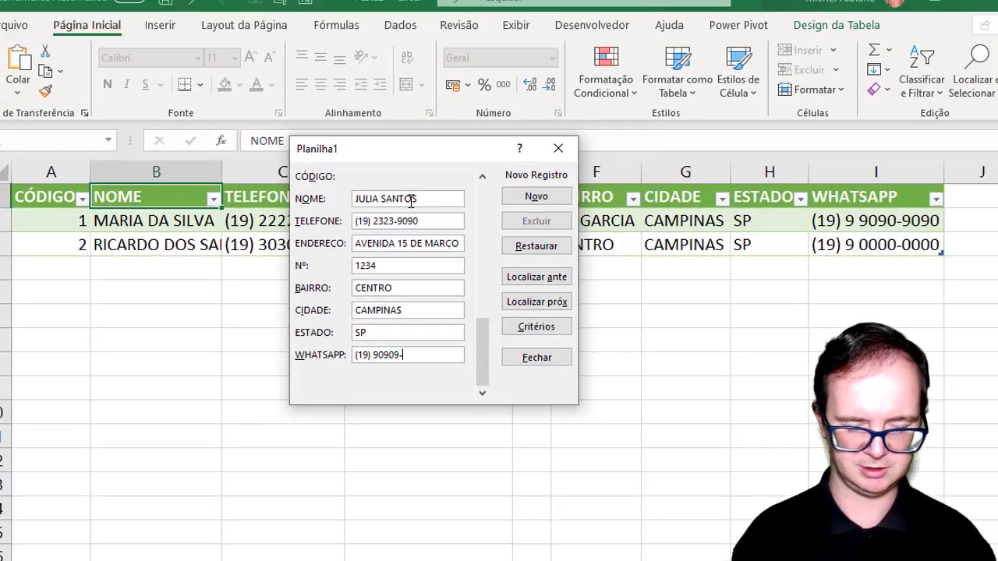
pyautogui.write('0')
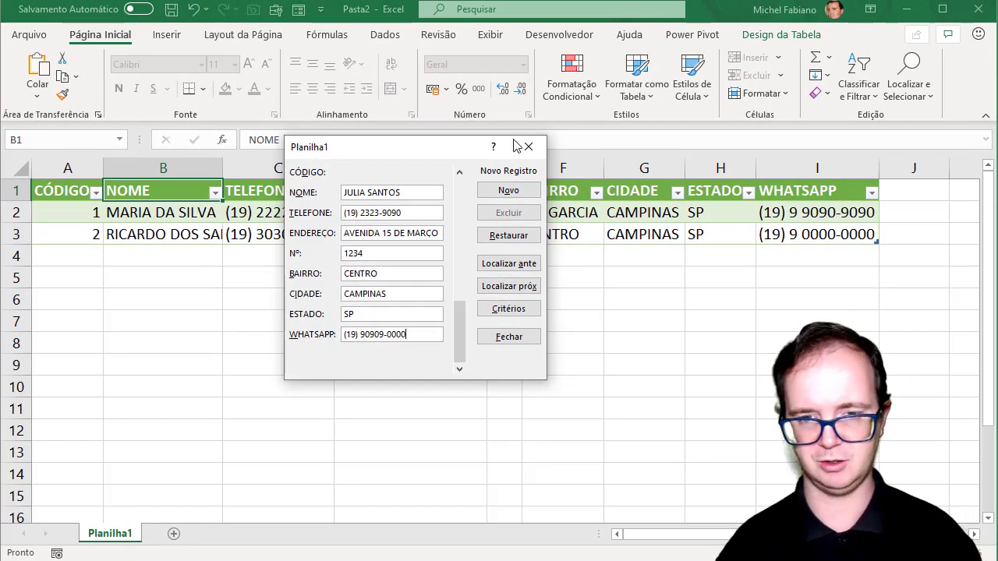
# Save the third customer's record to the table and close the data form.
pyautogui.click(520, 192)
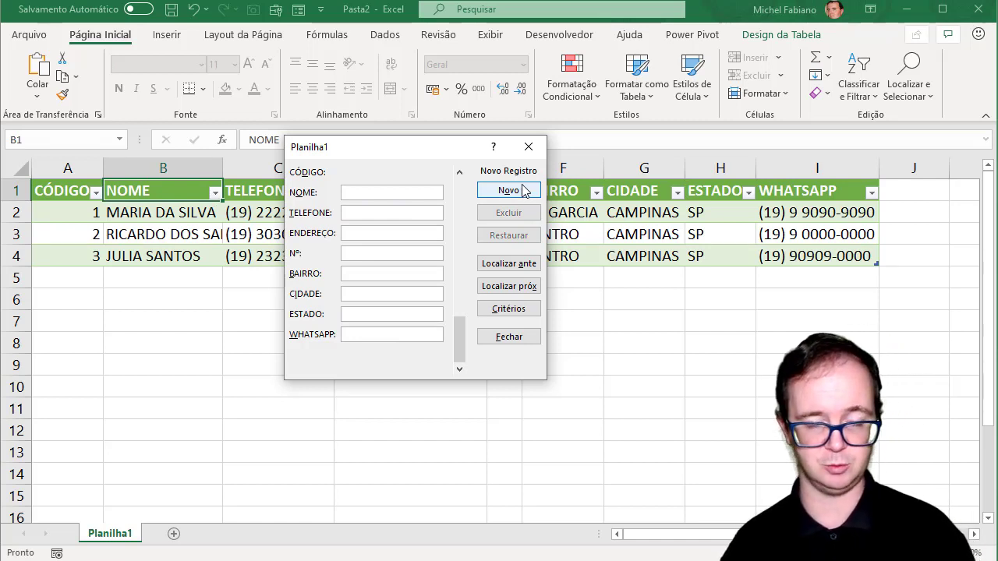
pyautogui.click(528, 147)
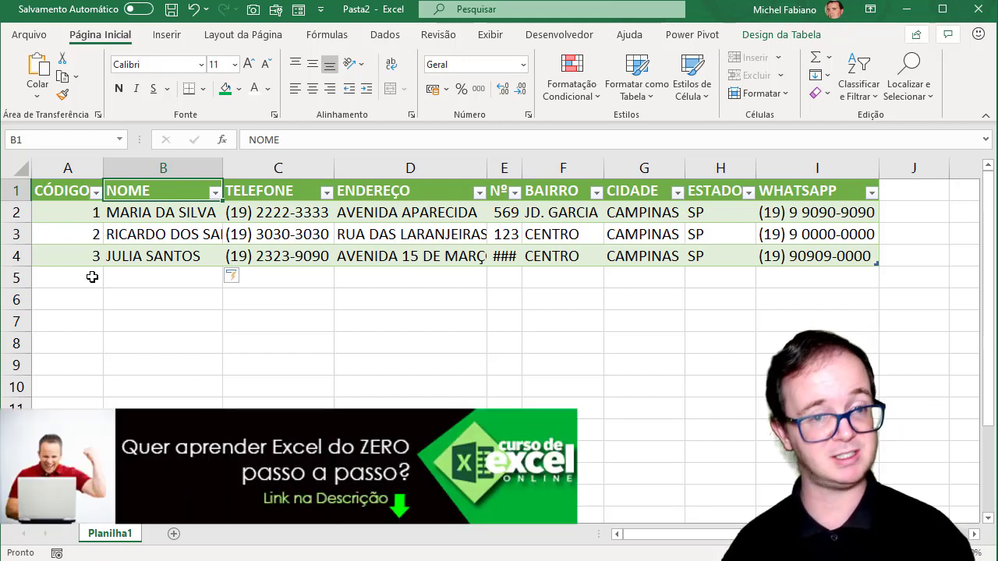
# Reopen the data form, go to the third customer's record, replace the house number under Nº, and check the updated cell.
pyautogui.click(299, 10)
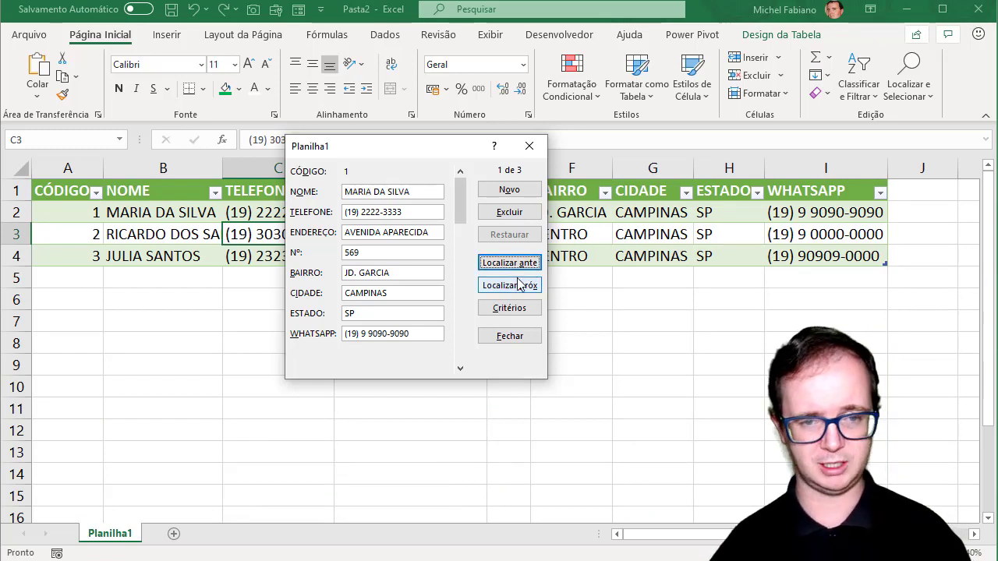
pyautogui.click(520, 285)
pyautogui.click(519, 285)
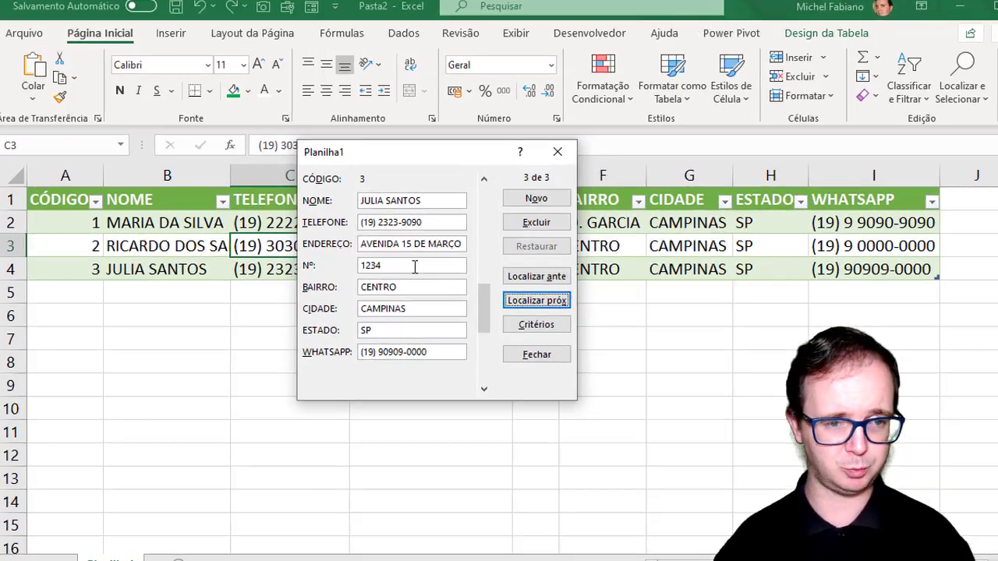
pyautogui.moveTo(393, 254); pyautogui.dragTo(319, 250)
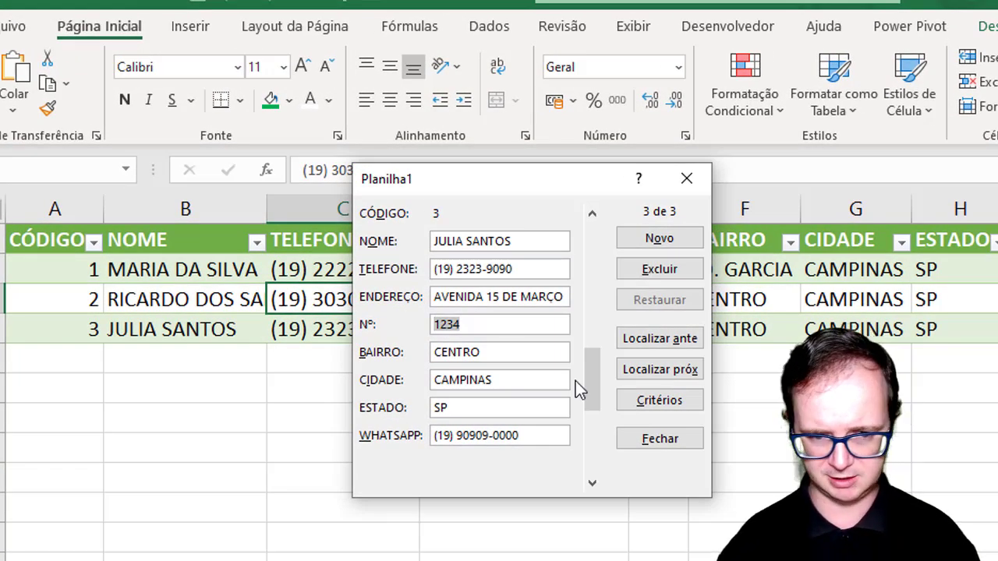
pyautogui.write('9060')
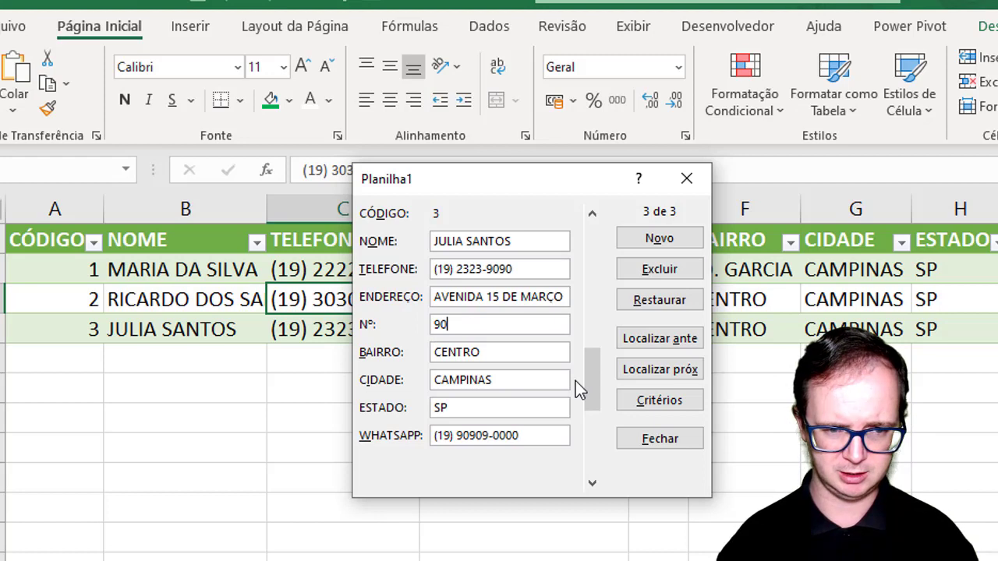
pyautogui.click(641, 441)
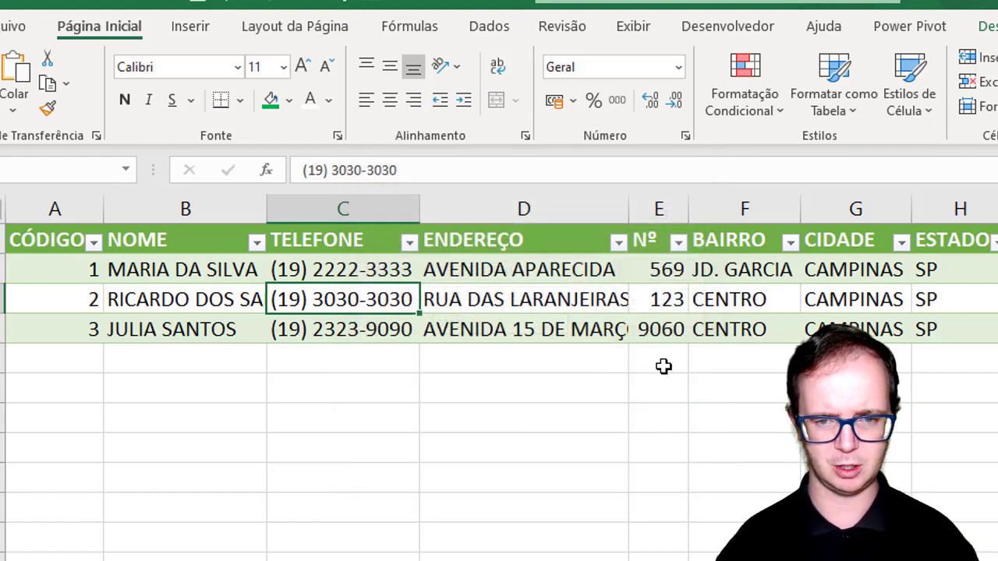
pyautogui.click(672, 325)
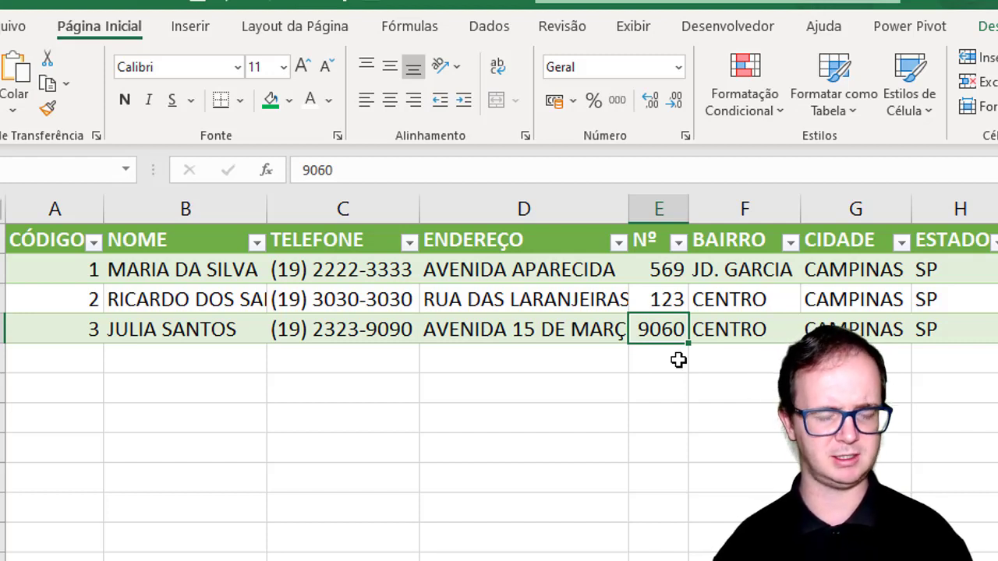
# Reopen the data form and append another surname to the third customer's name under NOME.
pyautogui.click(368, 4)
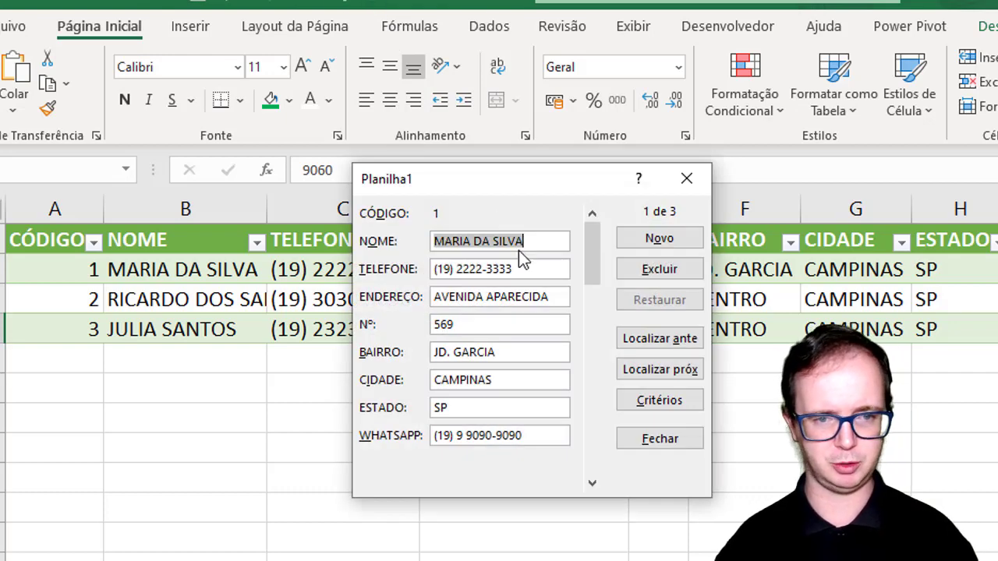
pyautogui.click(591, 485)
pyautogui.click(591, 485)
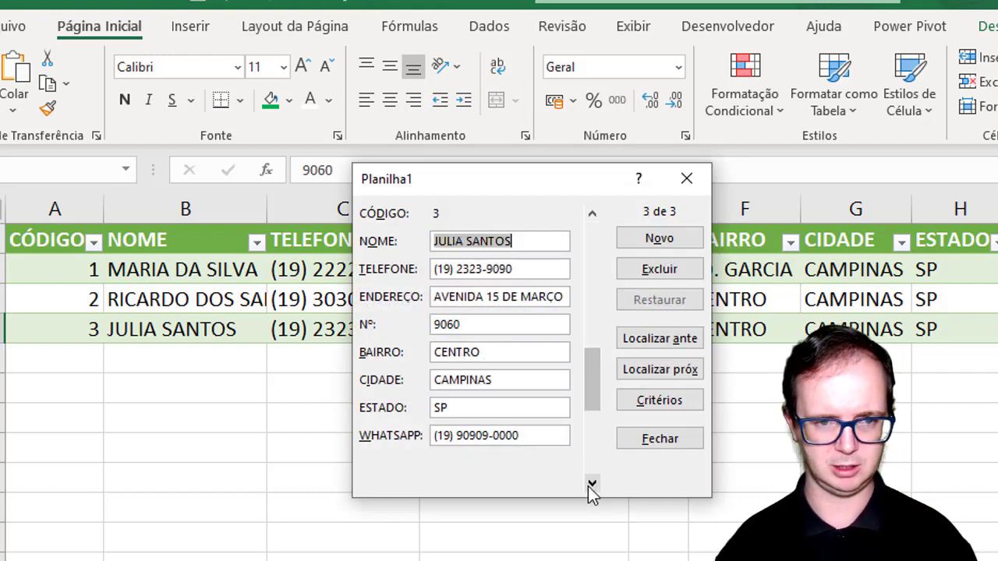
pyautogui.click(539, 240)
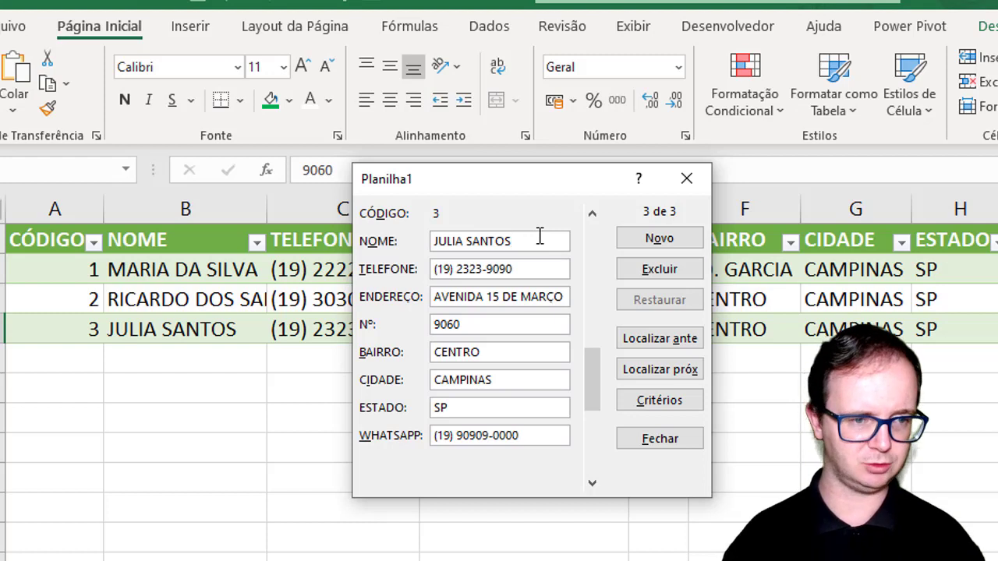
pyautogui.write('RUIZ')
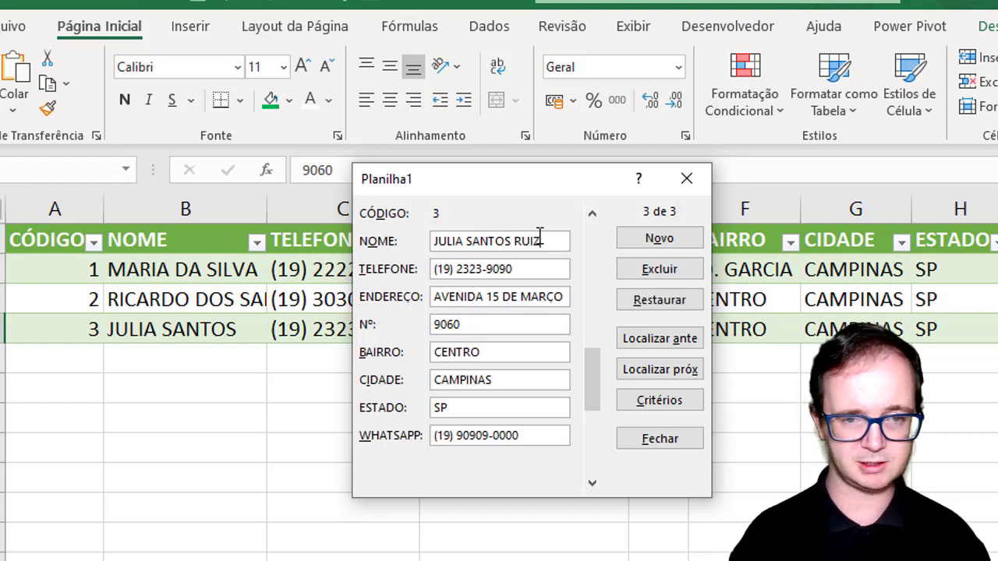
pyautogui.click(665, 447)
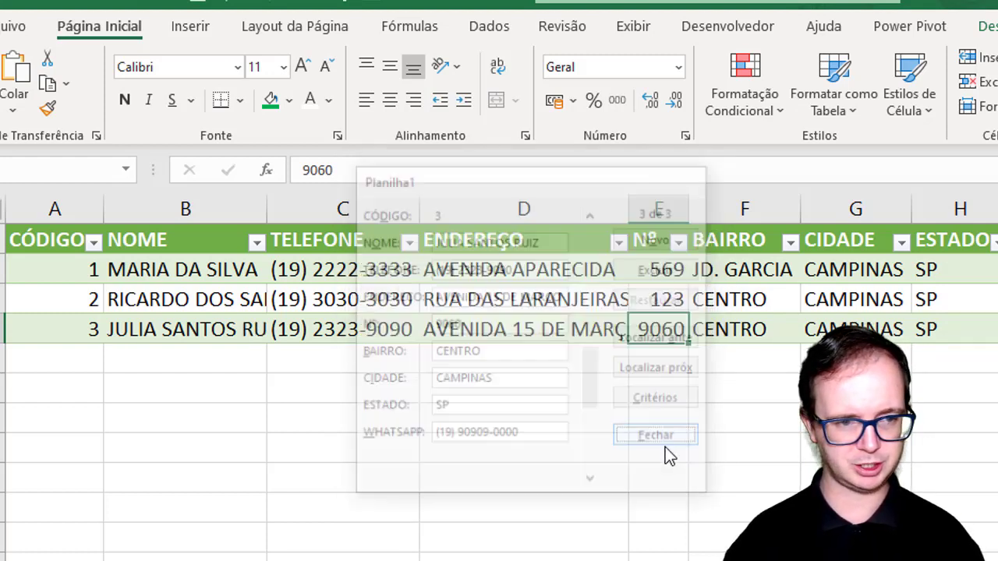
# Fit the width of the NOME column to its longest entry.
pyautogui.click(257, 329)
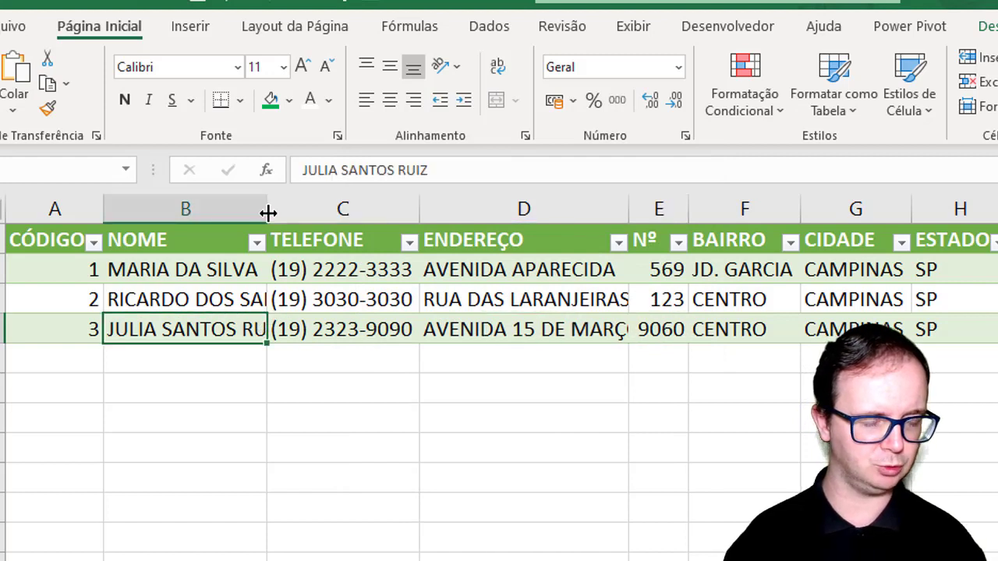
pyautogui.doubleClick(267, 209)
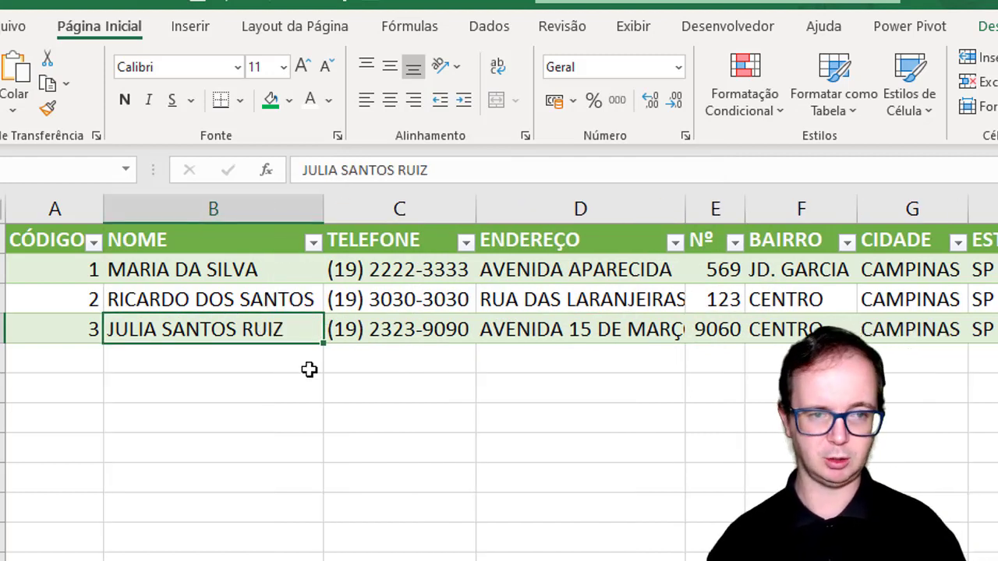